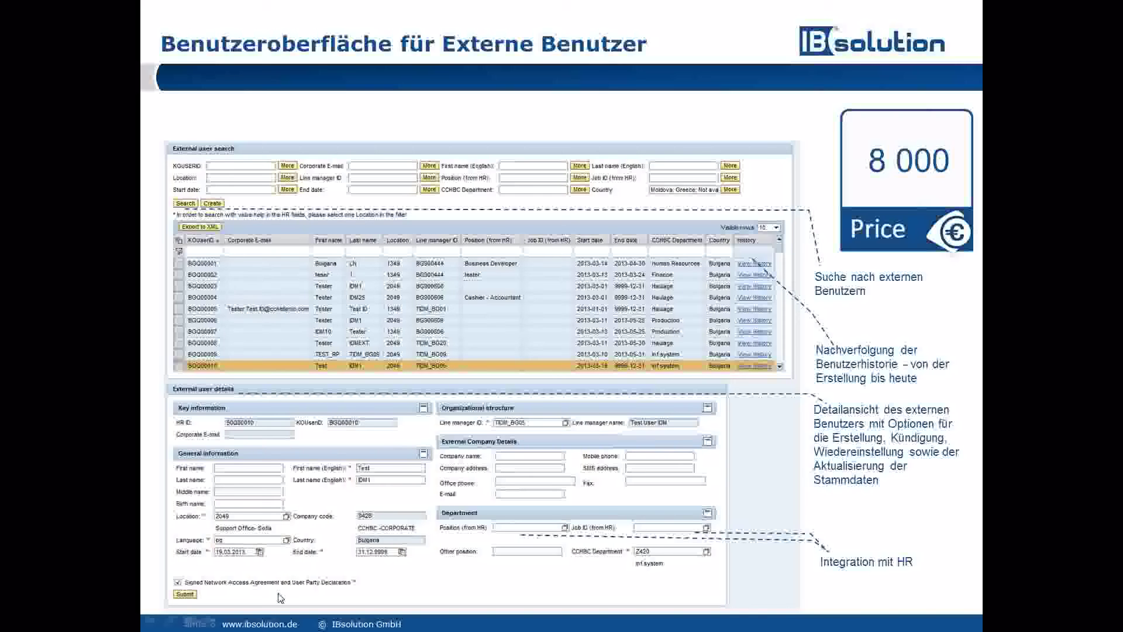
Switch from the PowerPoint slide show to the External User page of the SAP portal in the browser.
key(alt+Tab)
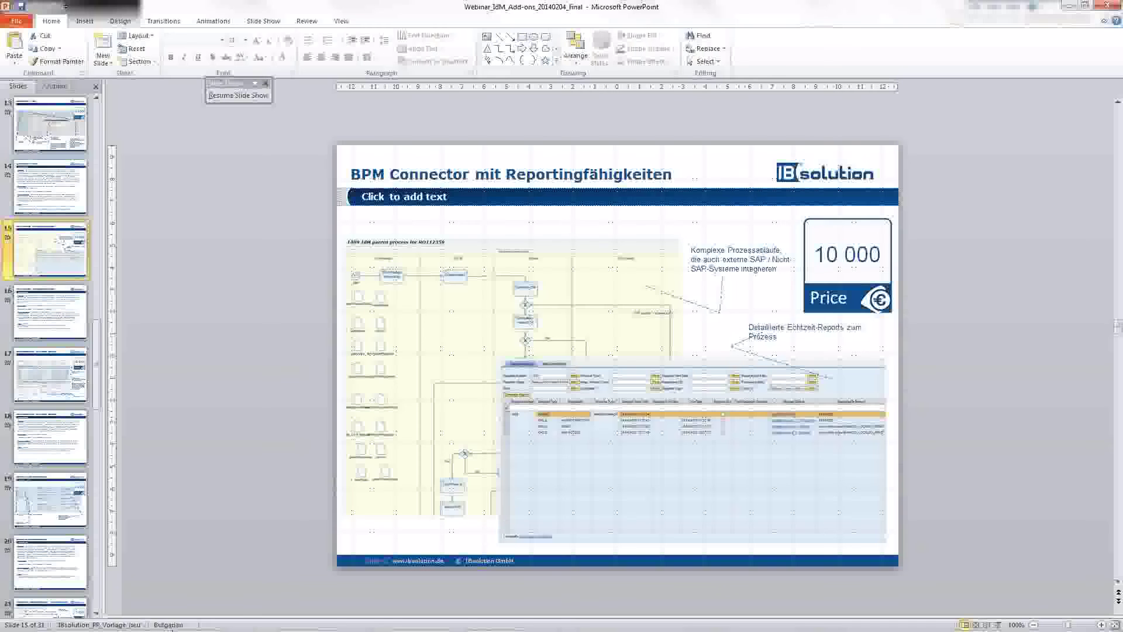
key(super)
key(alt+Tab)
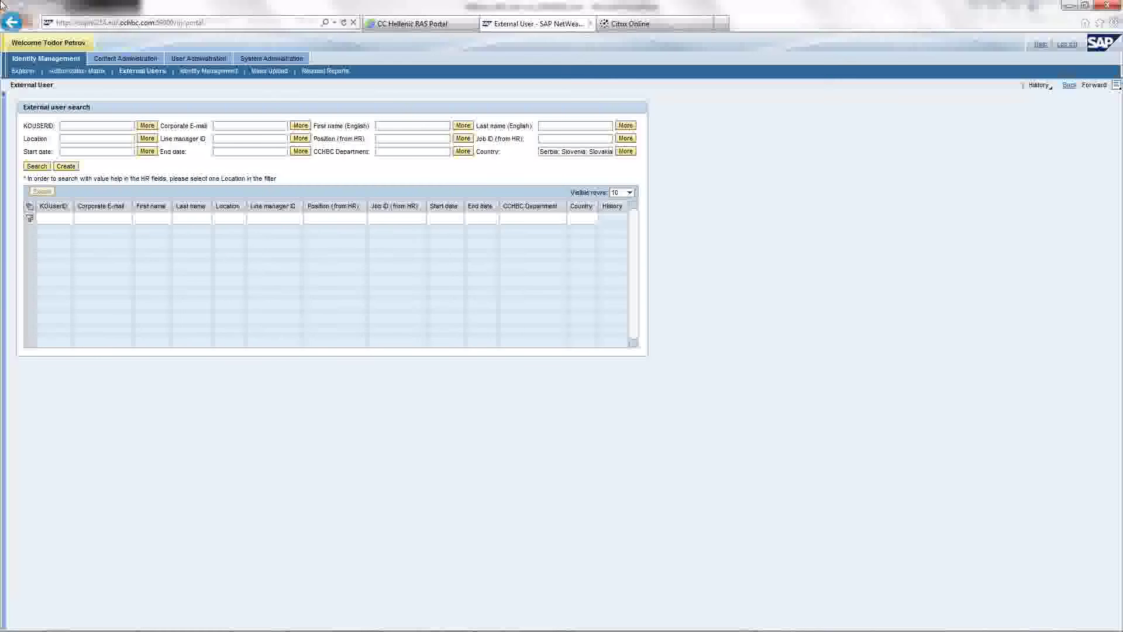
Search the external users with the KOUSERID pattern BGQ*.
click(37, 166)
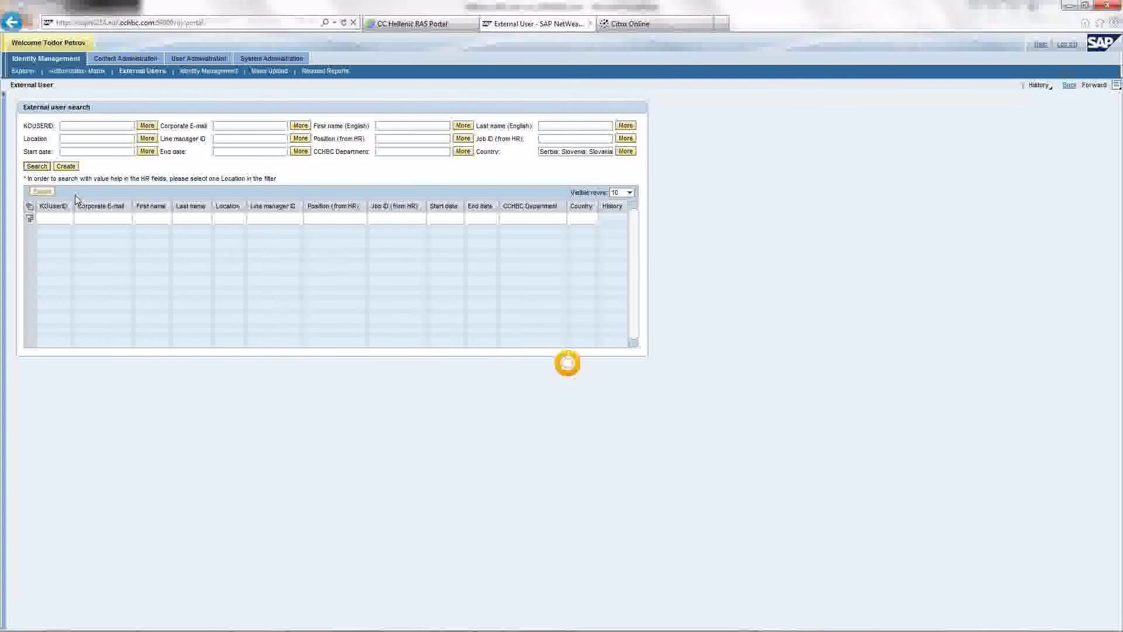
click(143, 71)
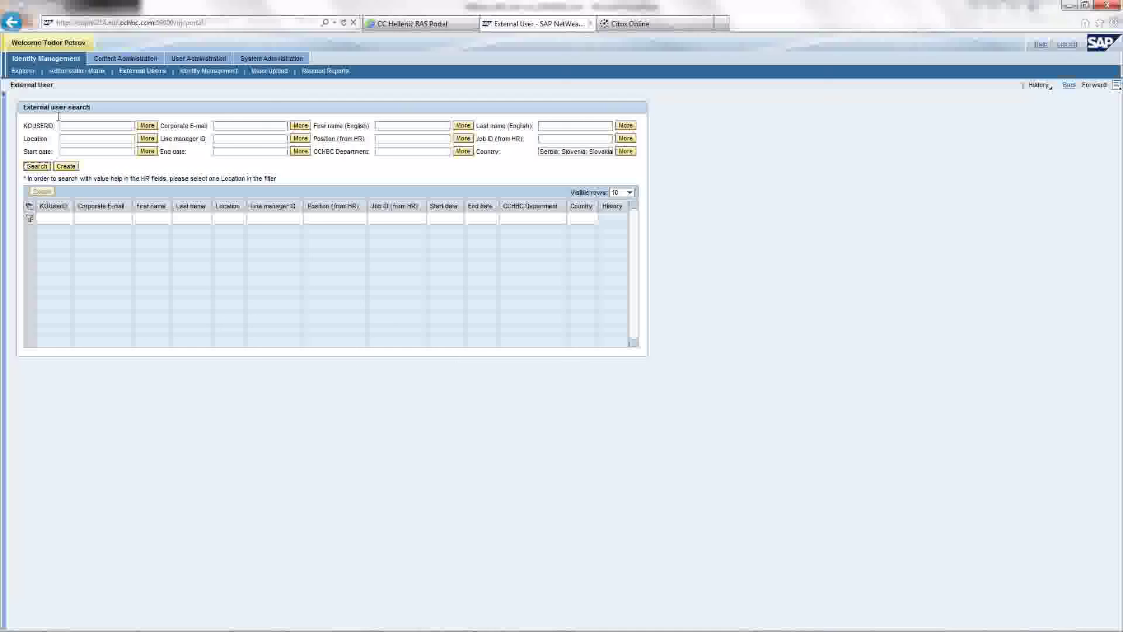
click(74, 128)
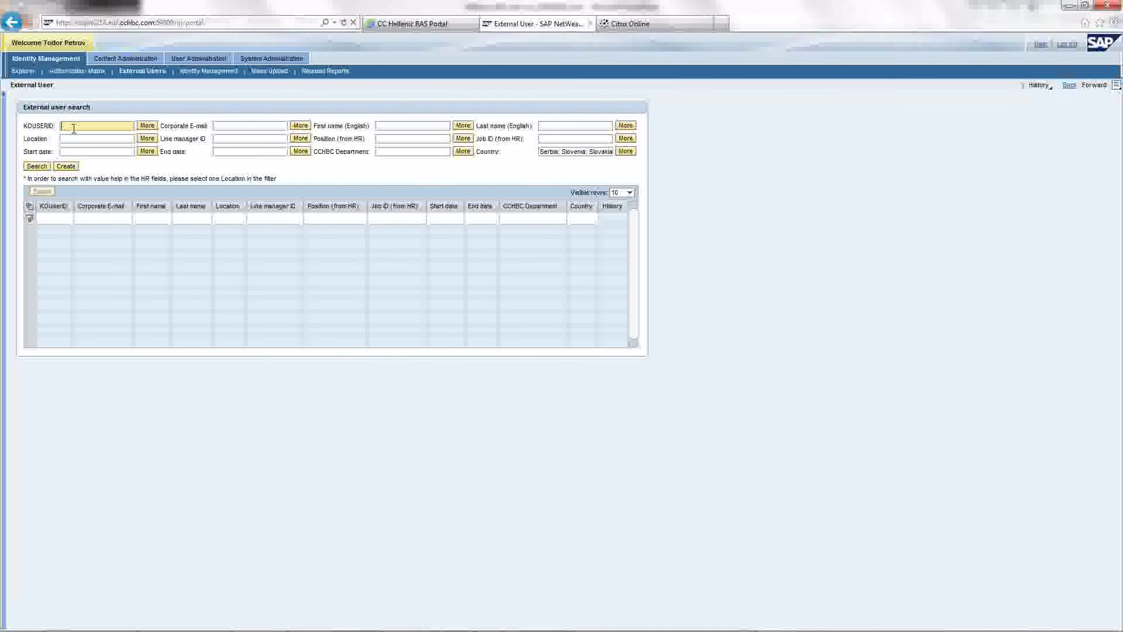
text(BGC*)
click(37, 167)
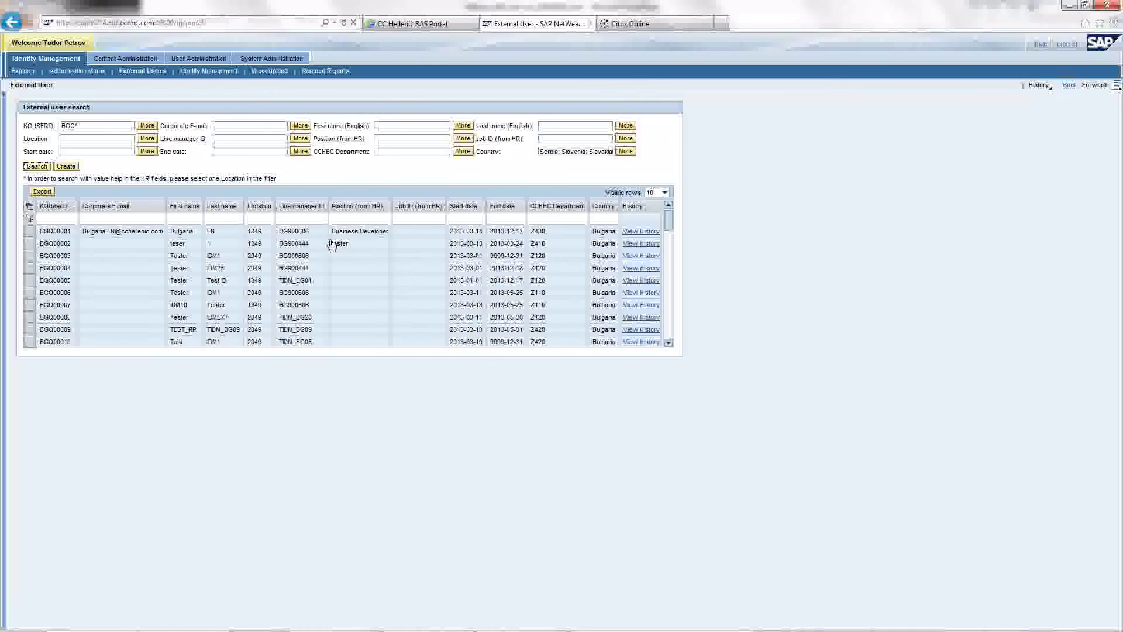
Open the details of the second external user in the results and examine the key information, including the HR ID.
click(29, 242)
click(642, 245)
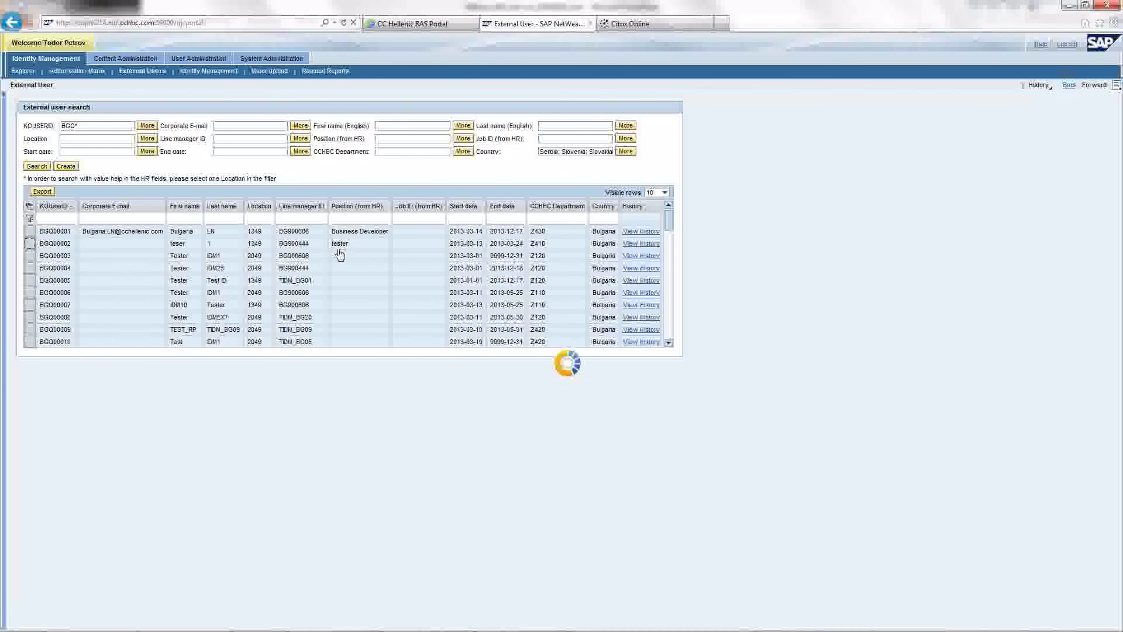
click(31, 245)
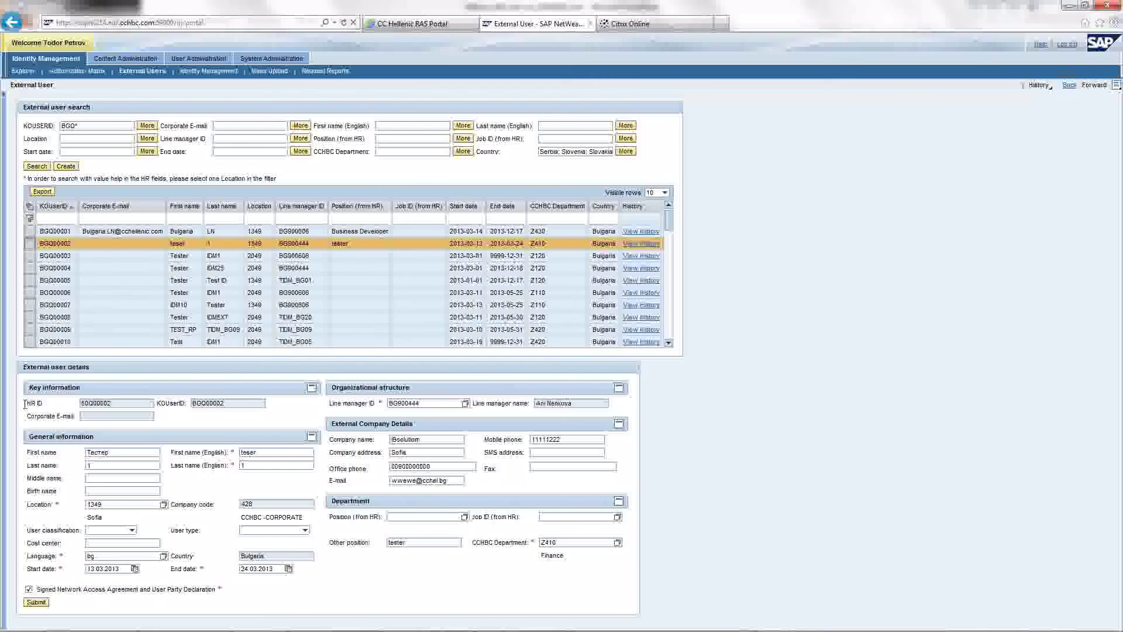
drag(126, 404, 82, 404)
View the change history of the second external user and close it again.
click(641, 243)
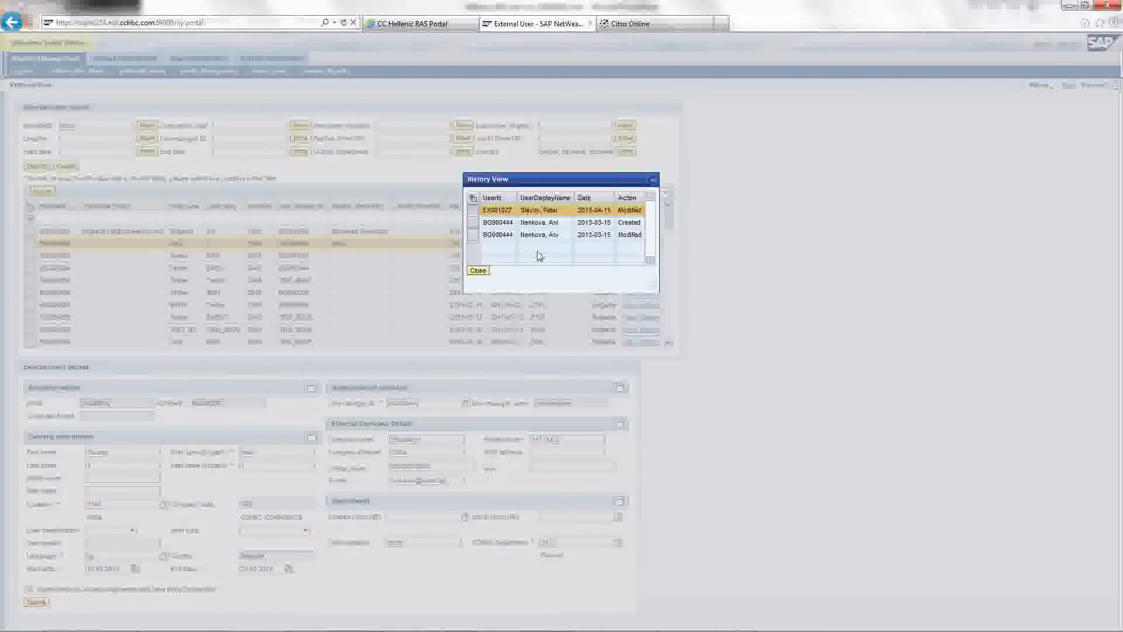
click(477, 270)
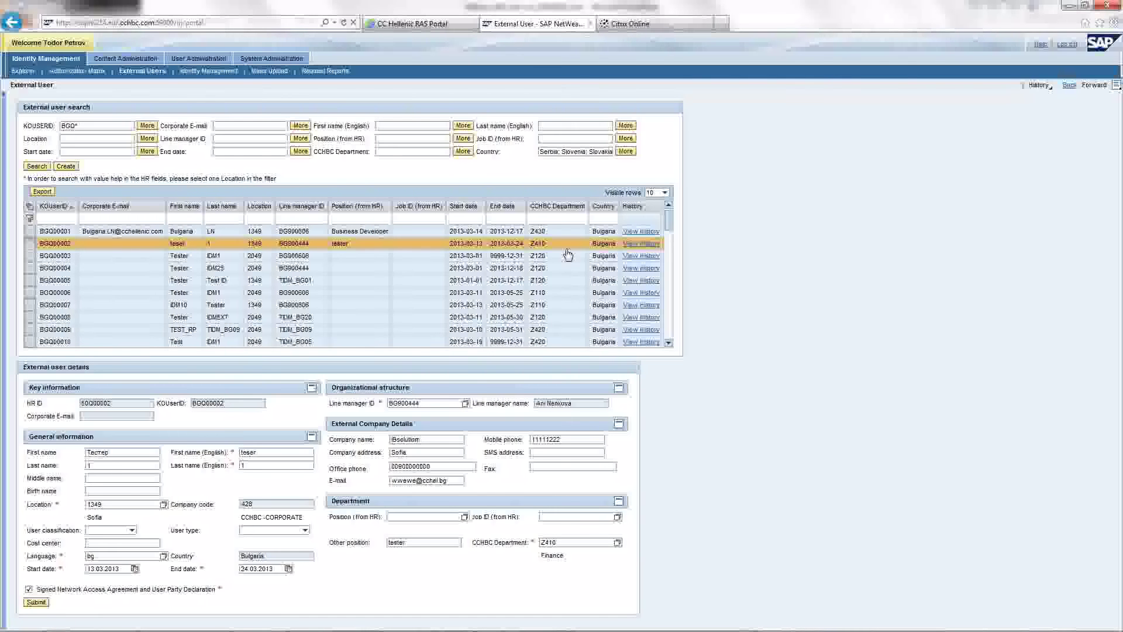
click(641, 255)
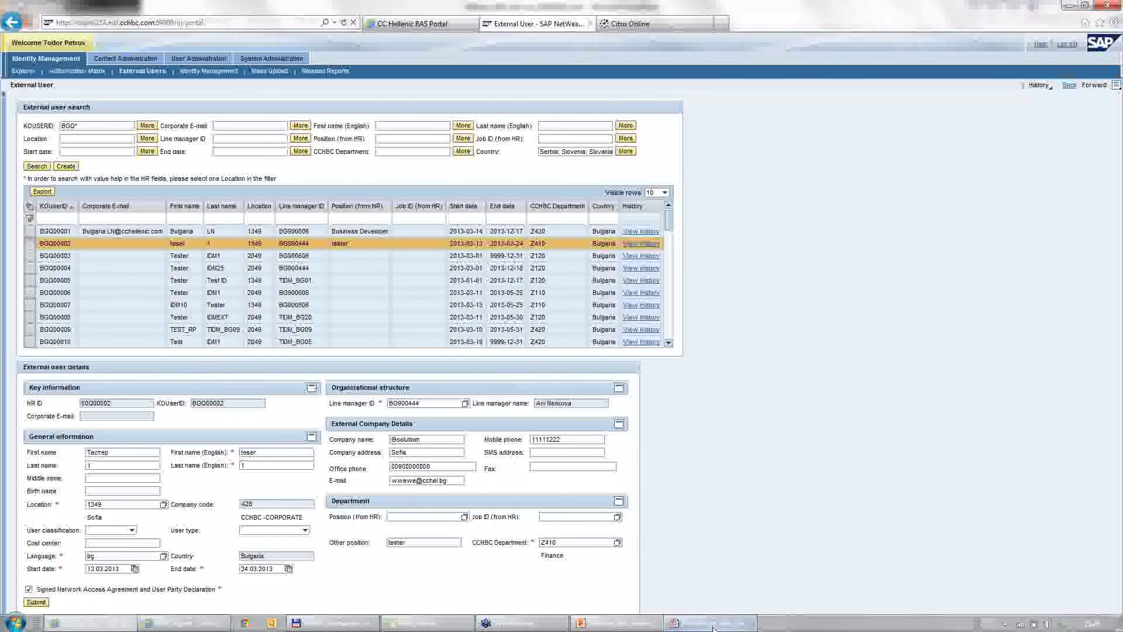
Switch back to the PowerPoint slide show and advance to the Zusammenfassung slide for the external user interface.
click(626, 622)
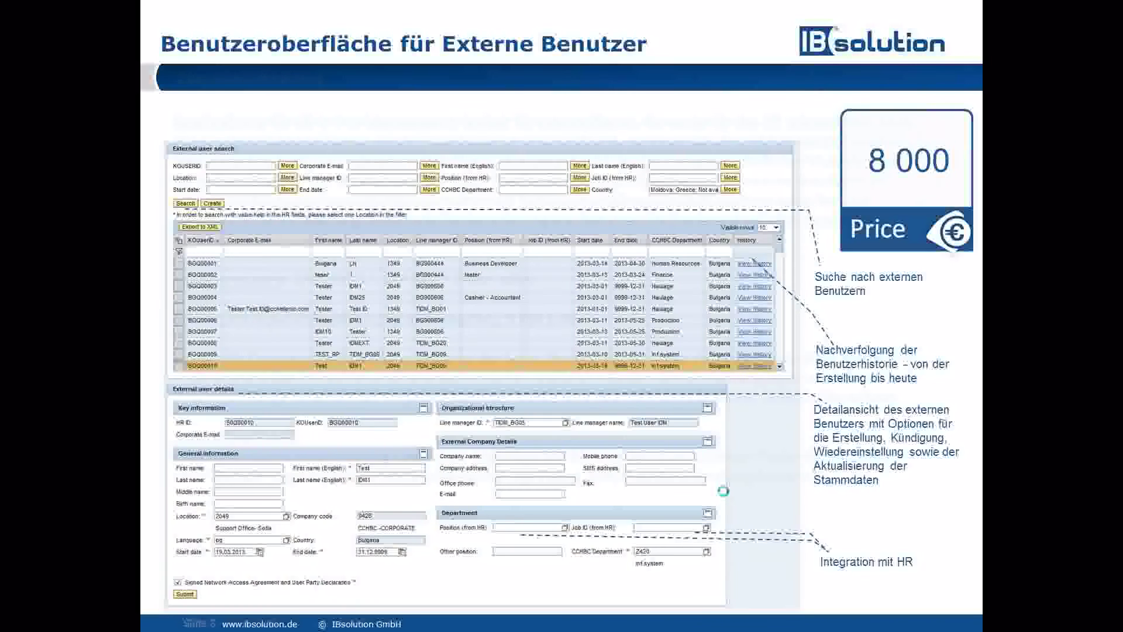
key(Right)
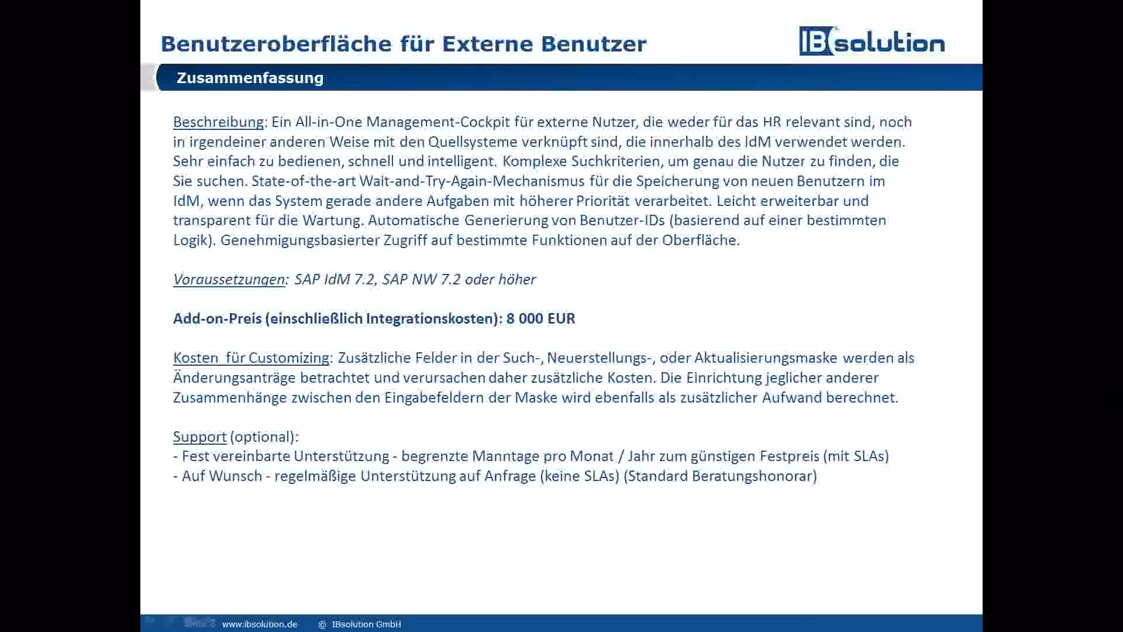
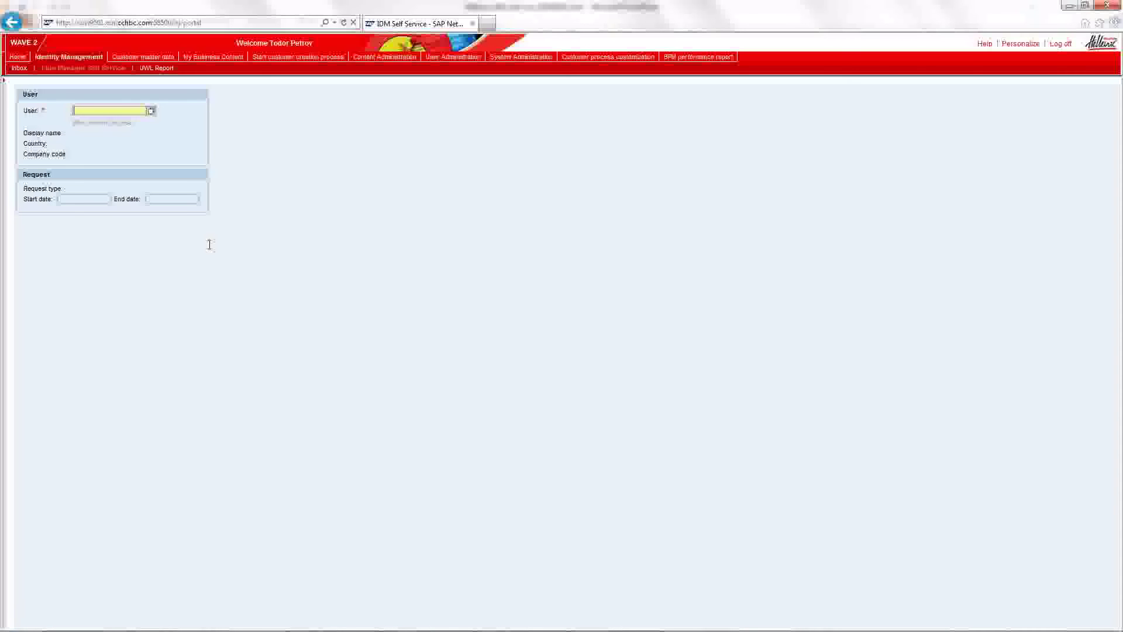
Choose the requestee and continue the assign request with SAP ACCESS, ACTIVE DIRECTORY, RSA and SKYPE, permanently dismissing the Windows color scheme prompt.
click(150, 111)
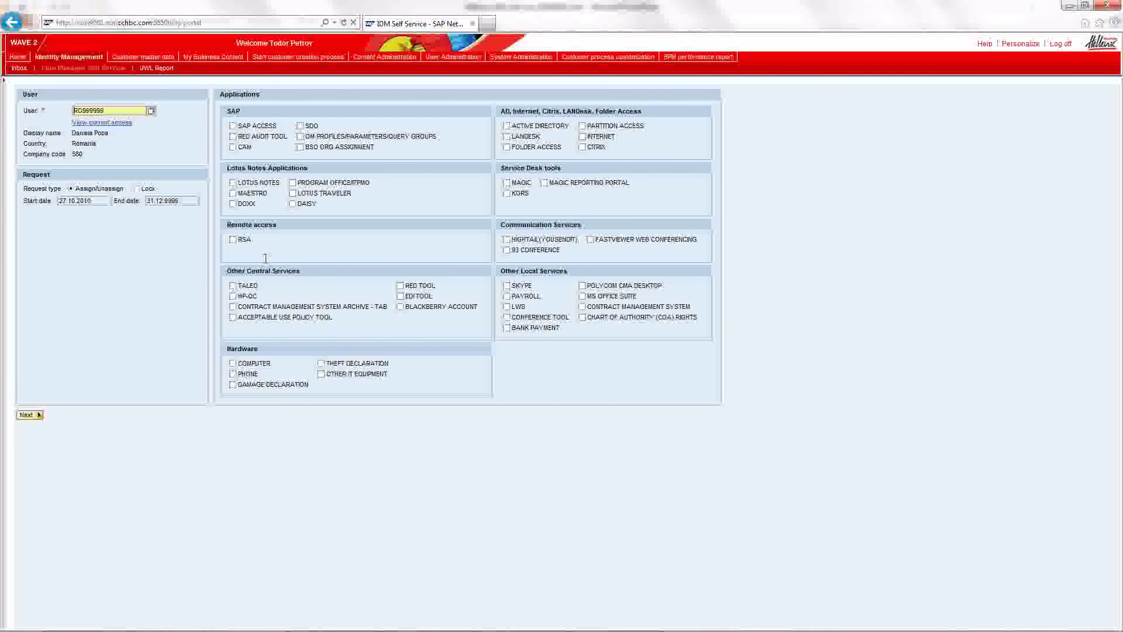
click(233, 126)
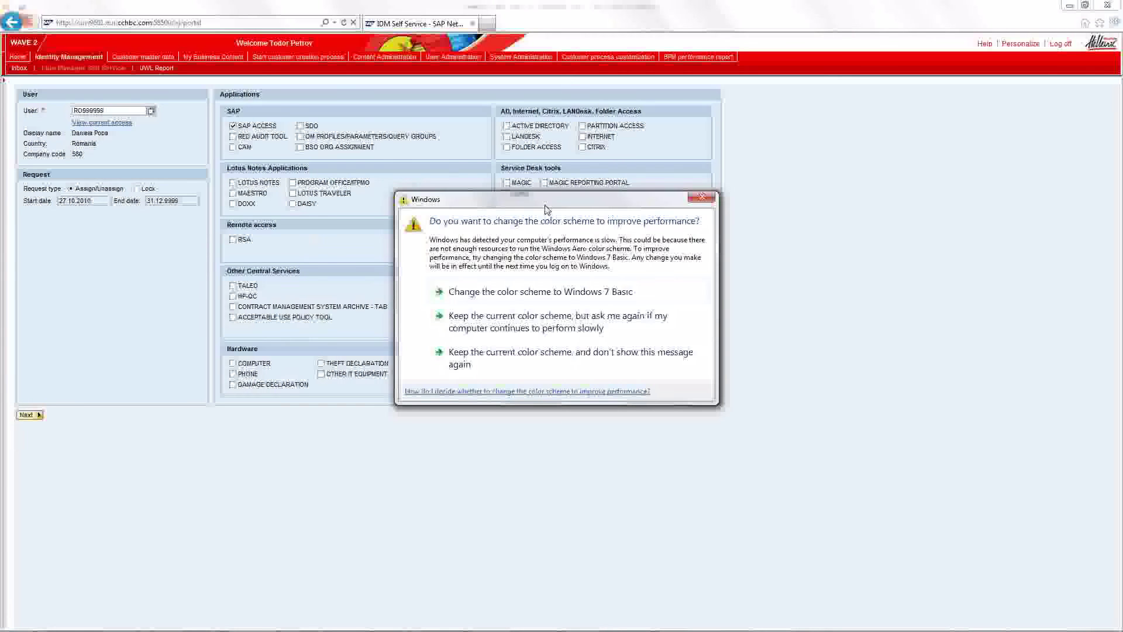
click(497, 360)
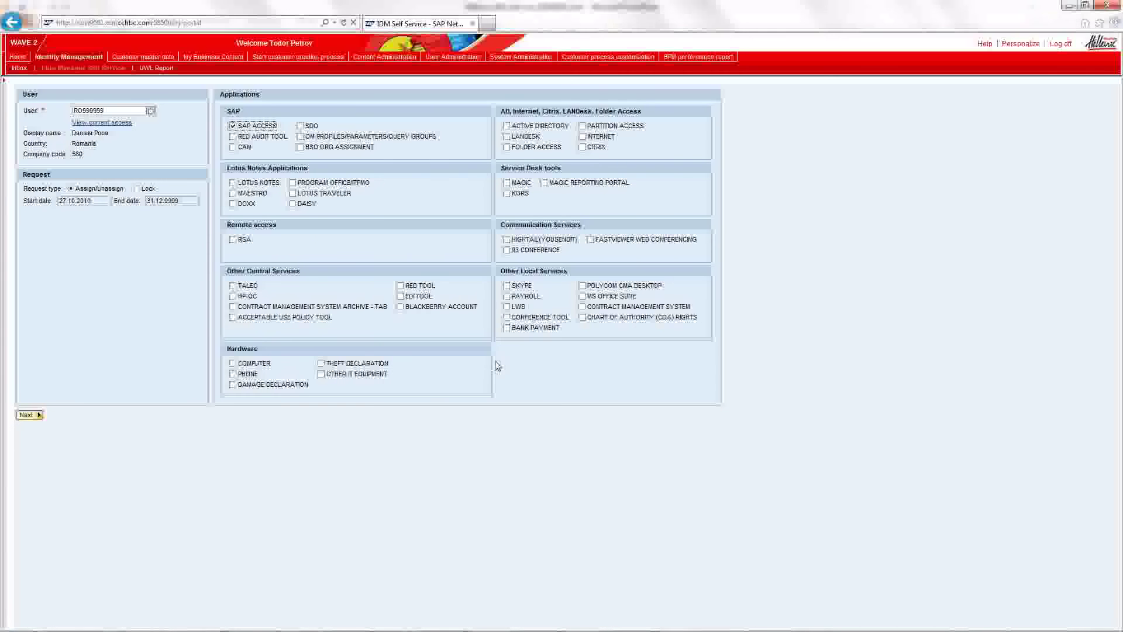
click(584, 137)
click(233, 239)
click(507, 286)
click(29, 415)
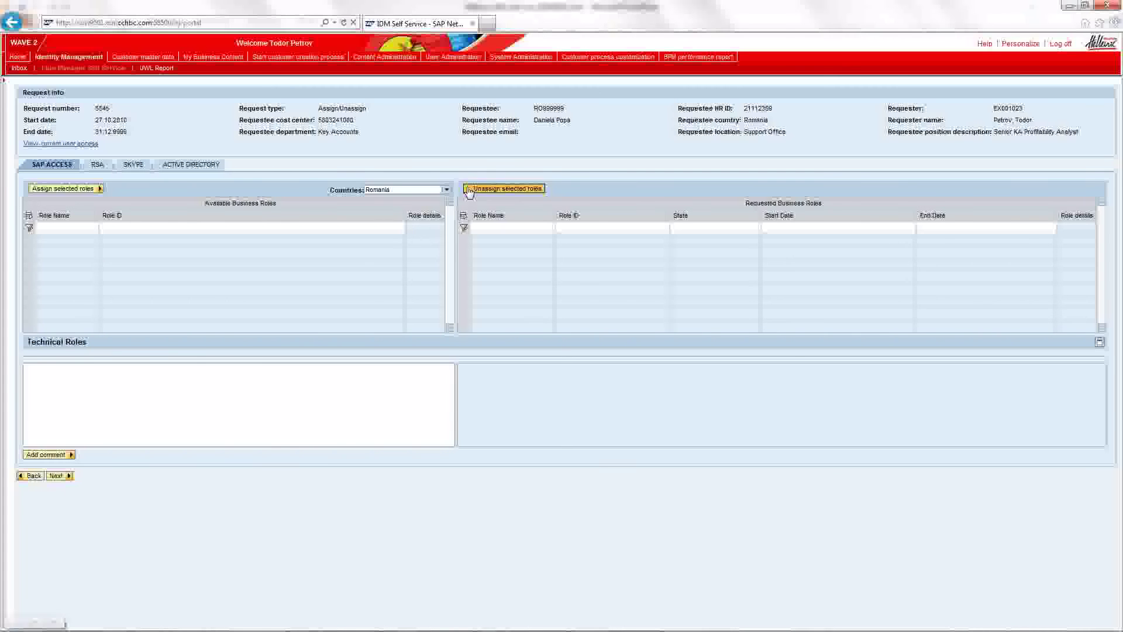
Expand the technical roles under SAP ACCESS and assign the role ZR_IDM_PF_AUDIT_CE from system C35502.
click(1099, 348)
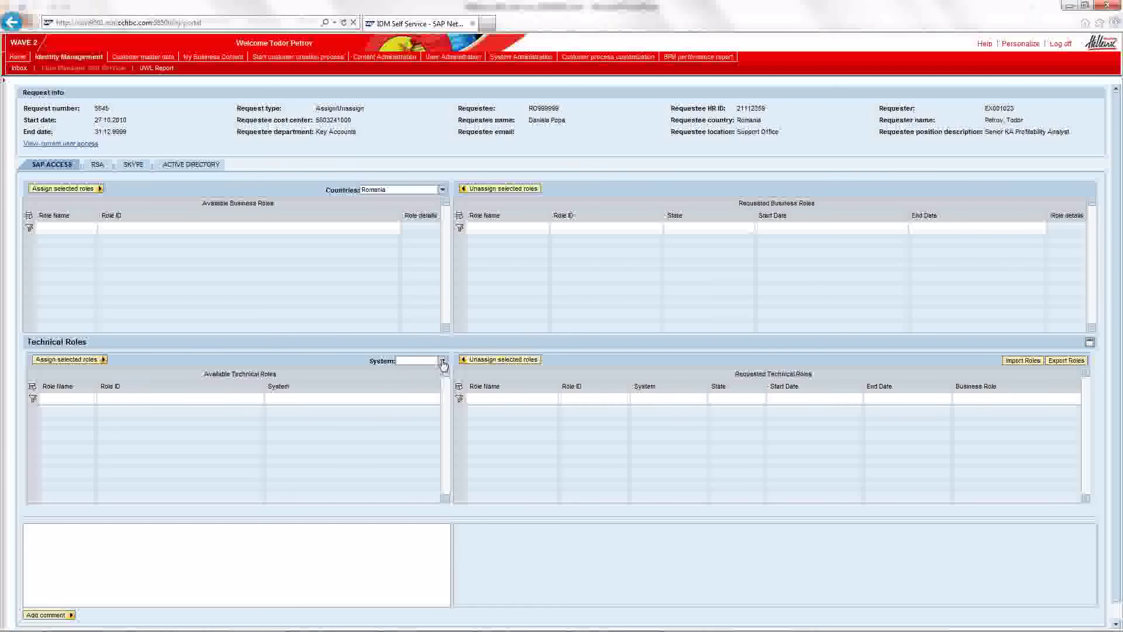
click(443, 361)
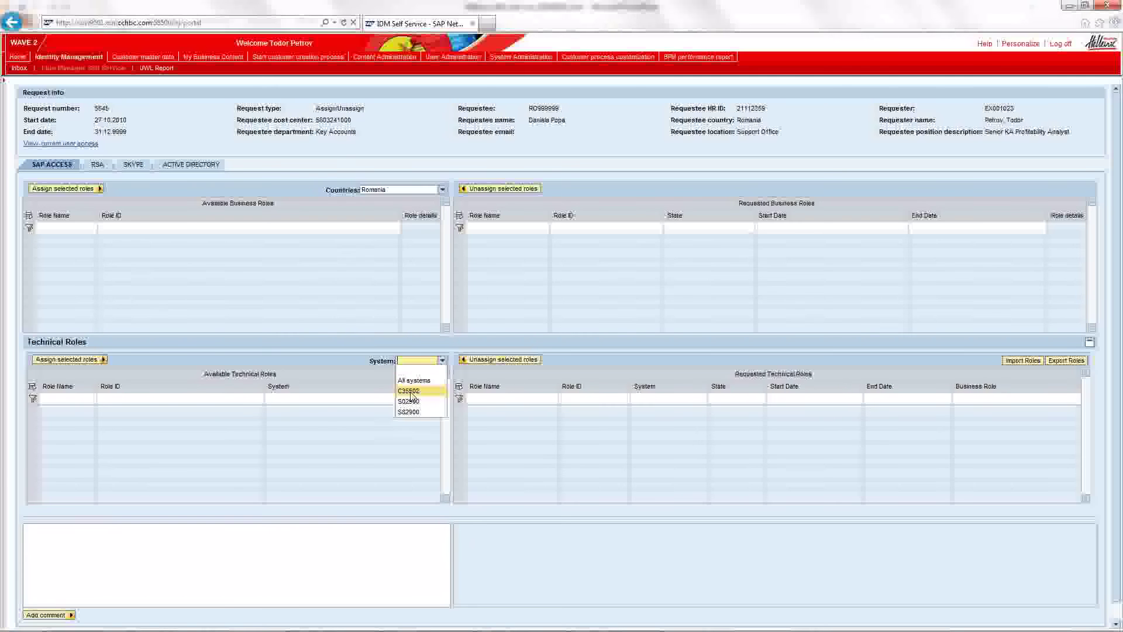
click(411, 391)
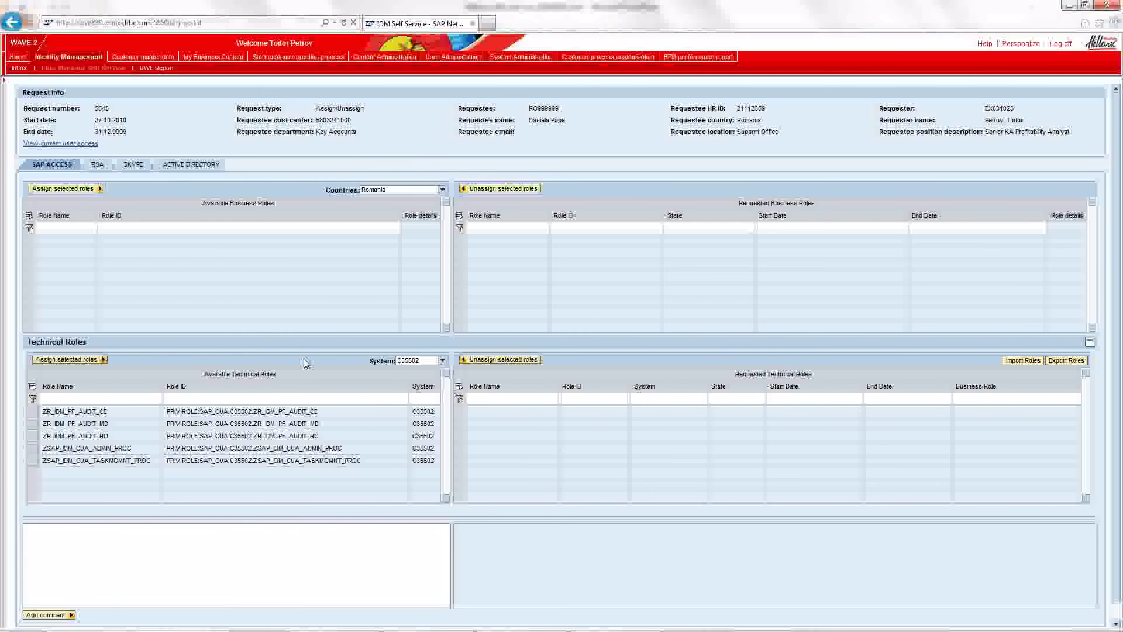
click(33, 414)
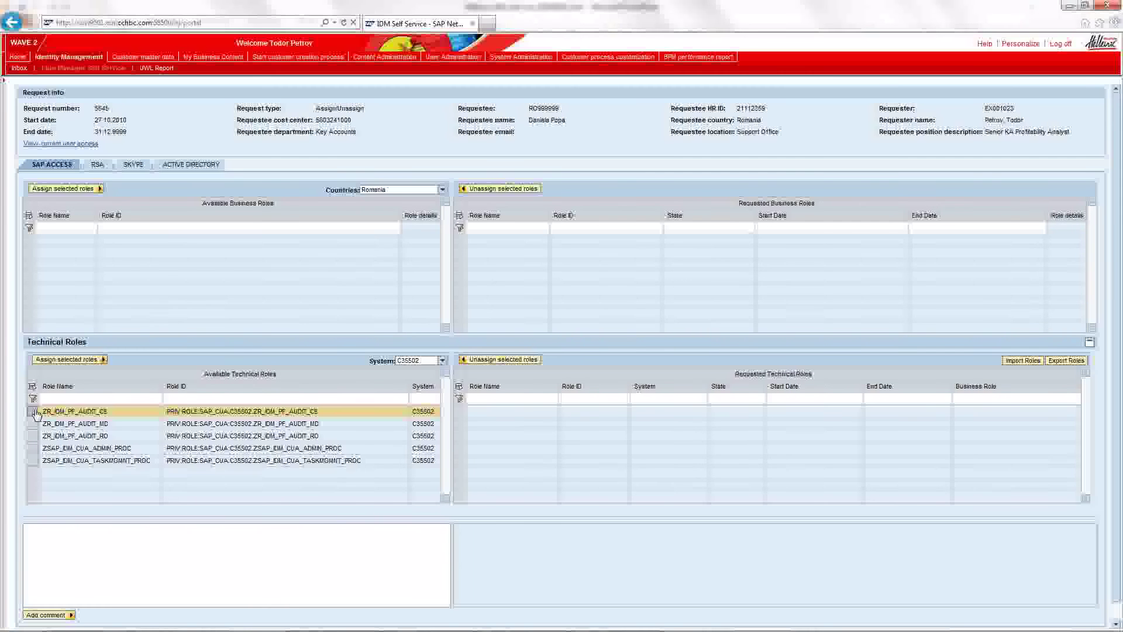
click(66, 359)
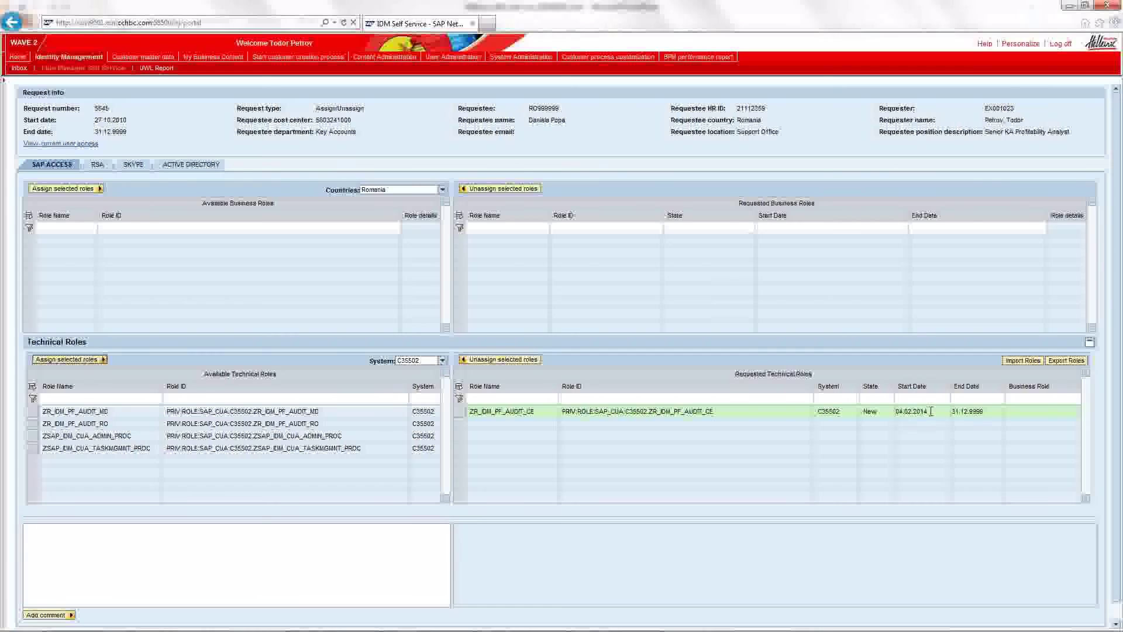
double_click(973, 410)
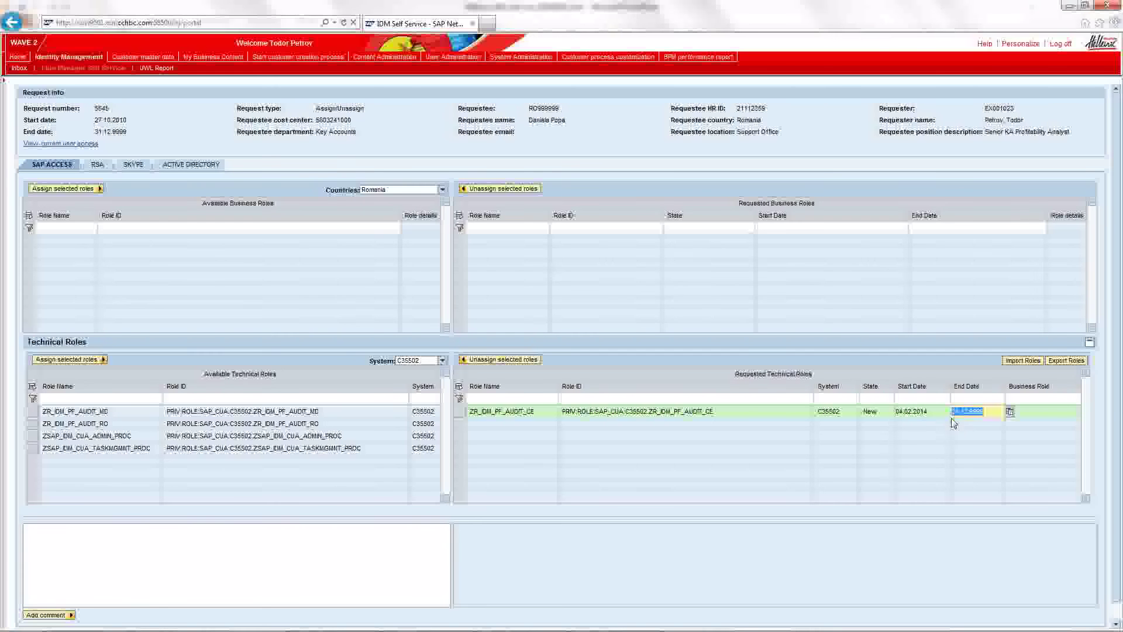
click(910, 411)
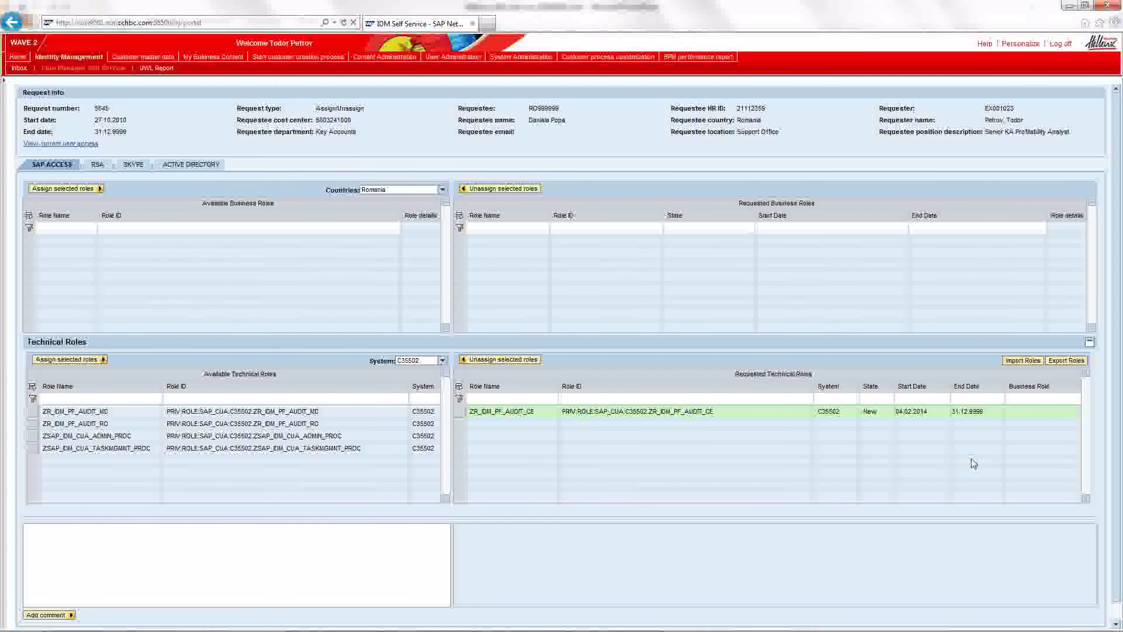
Request the Regular User privilege for RSA remote access and the Skype account privilege for SKYPE.
click(97, 166)
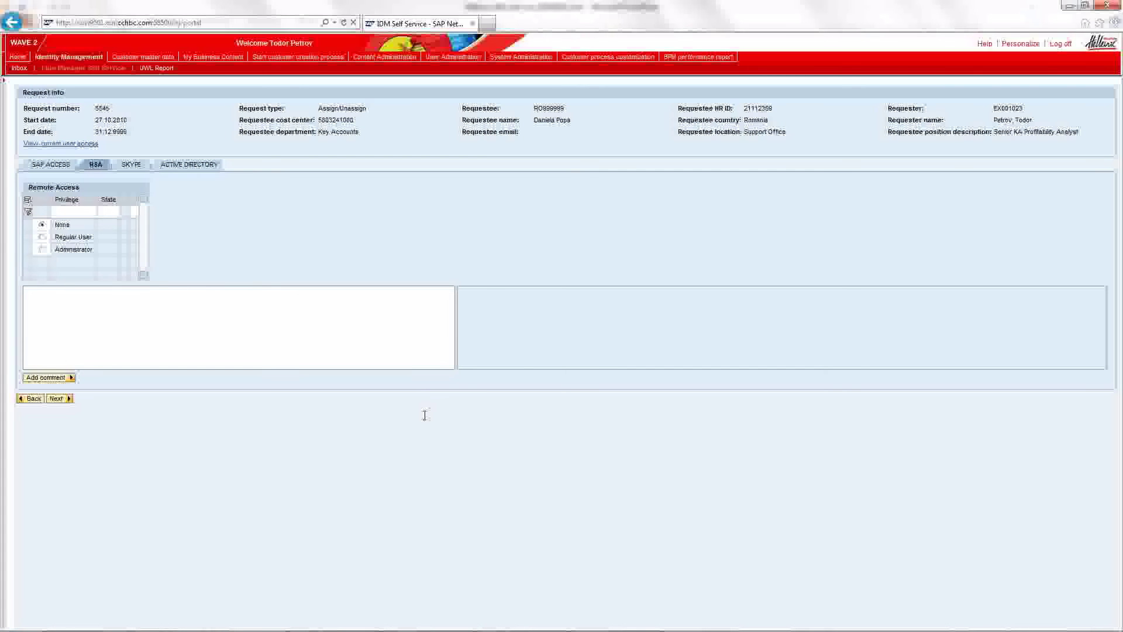
click(42, 237)
click(131, 164)
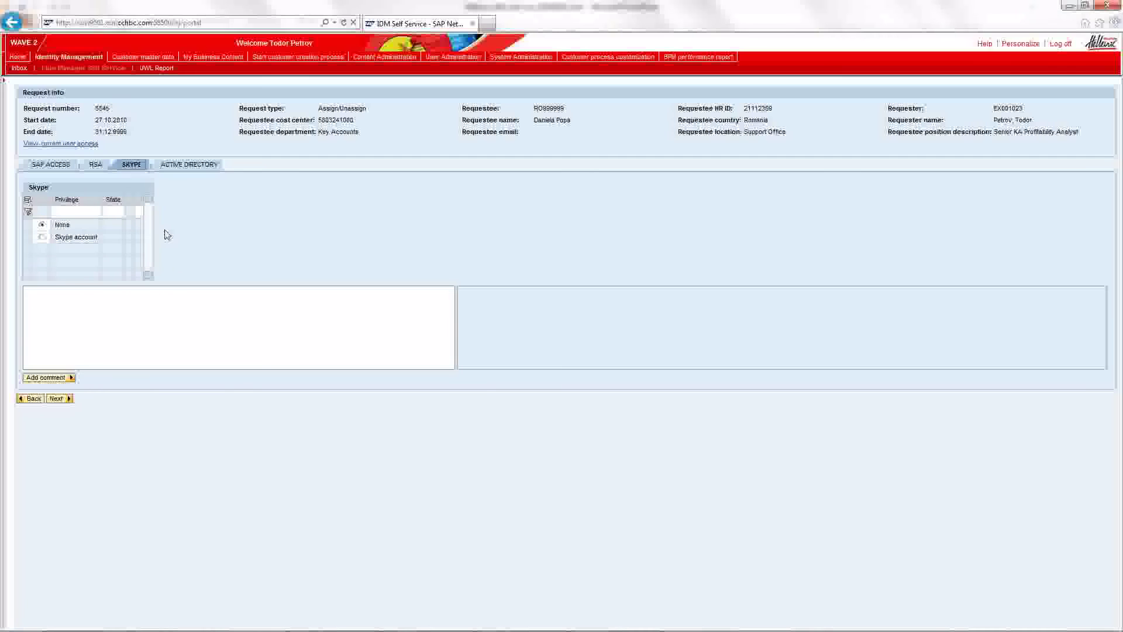
click(41, 237)
Request Full Access to the Internet under ACTIVE DIRECTORY and continue to the request summary.
click(185, 168)
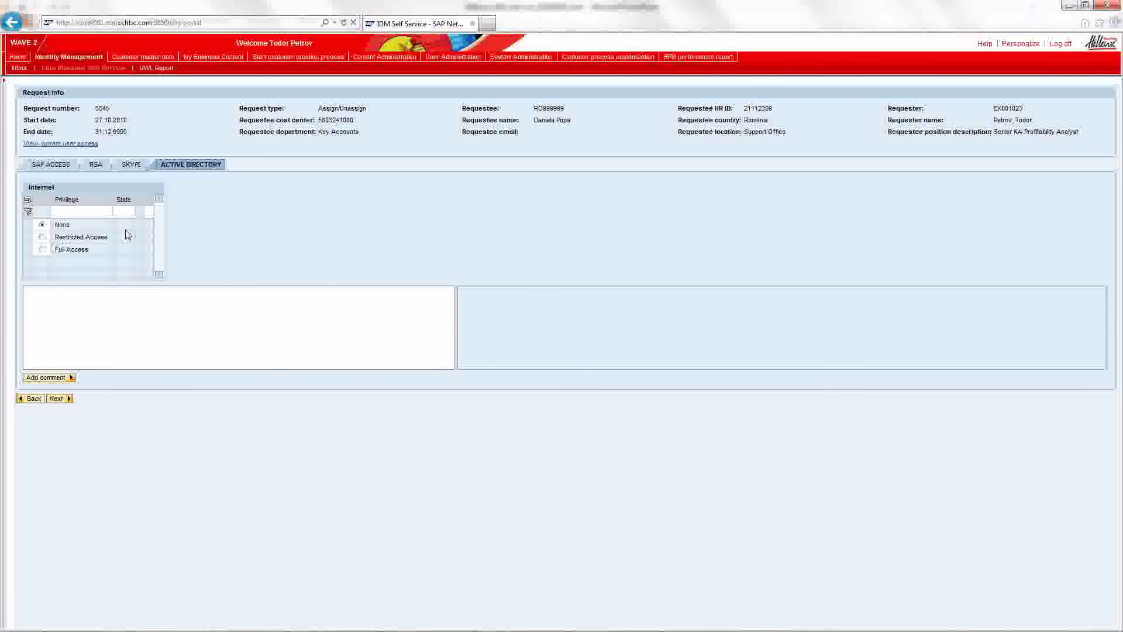
click(43, 250)
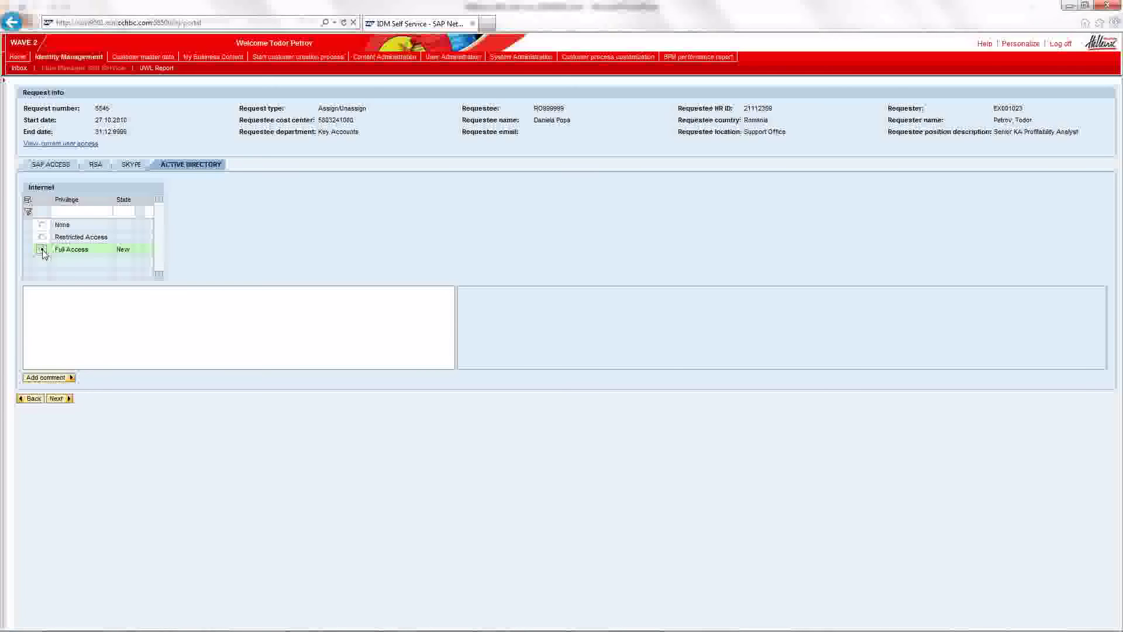
click(57, 399)
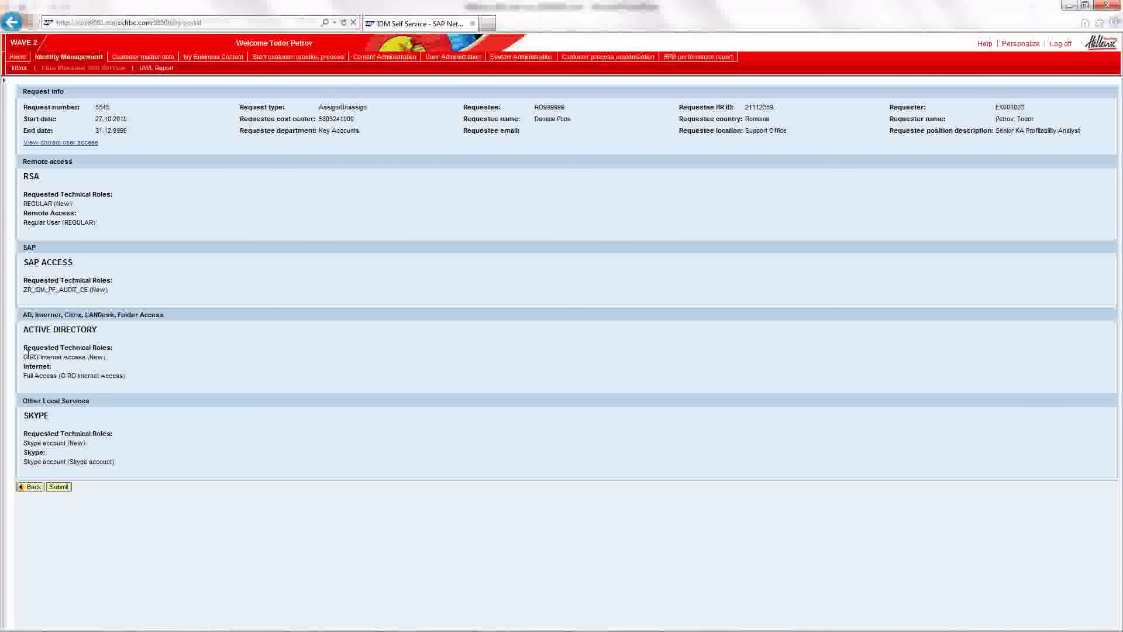
Examine the Active Directory roles in the request summary and view the requestee's current user access.
drag(24, 376, 42, 358)
click(33, 358)
drag(24, 358, 82, 359)
click(79, 361)
click(51, 144)
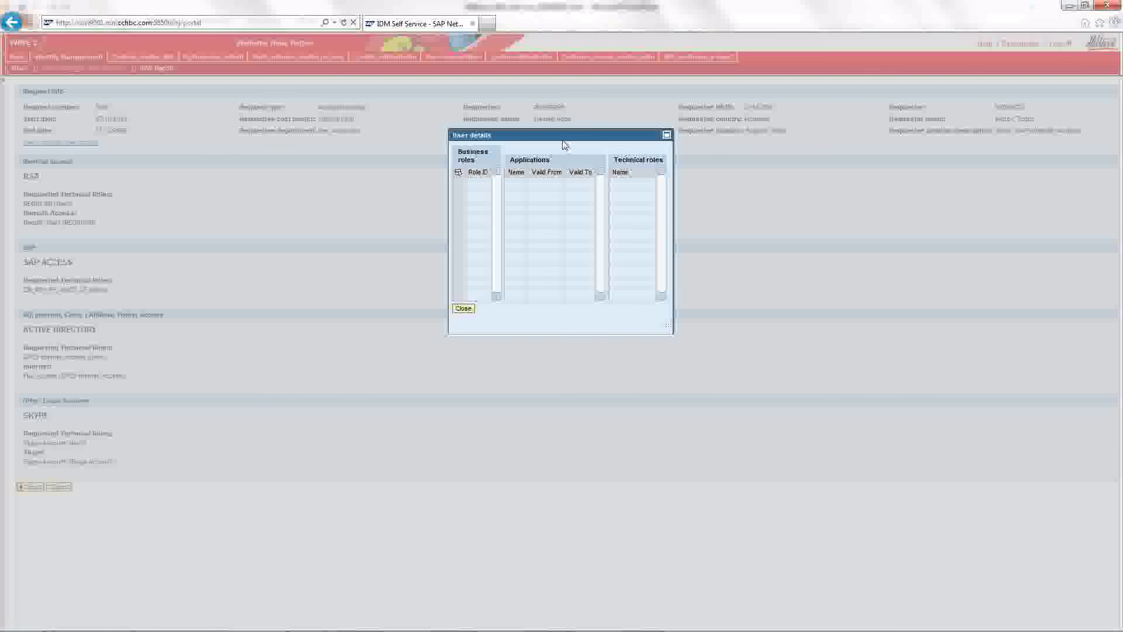
click(464, 309)
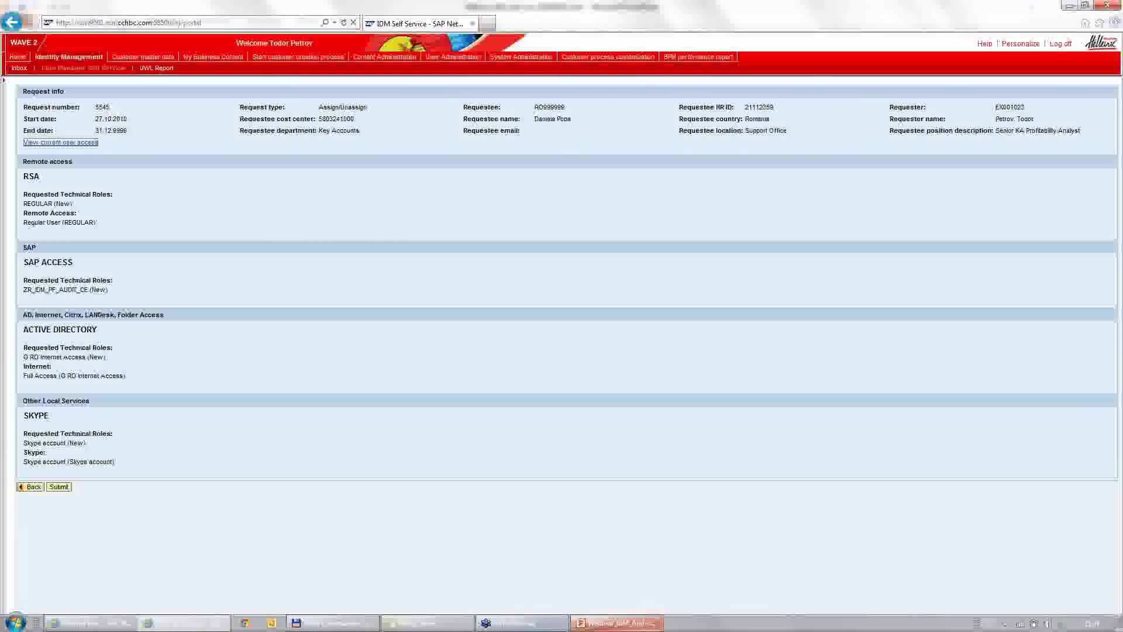
Switch back to PowerPoint and start the slide show from the Line Manager View slide.
click(622, 625)
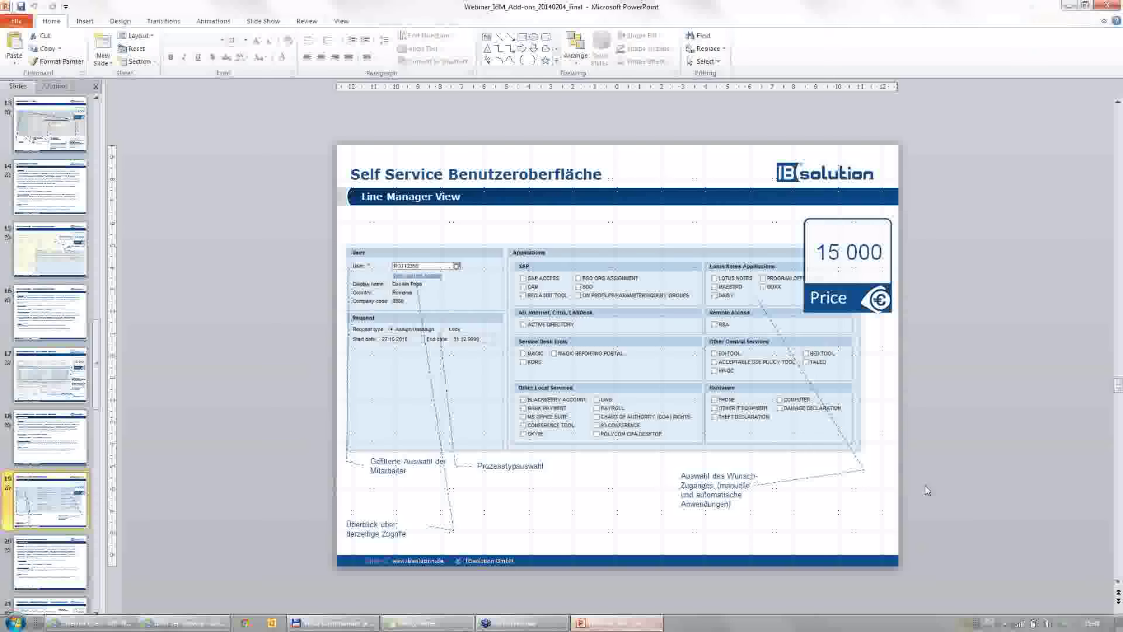
click(997, 624)
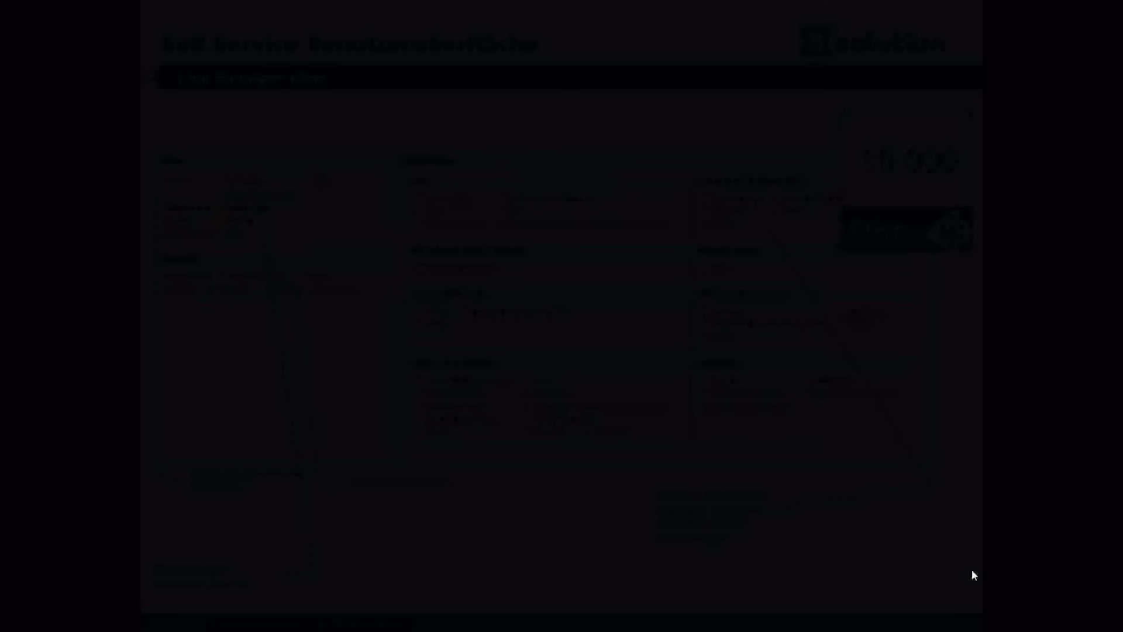
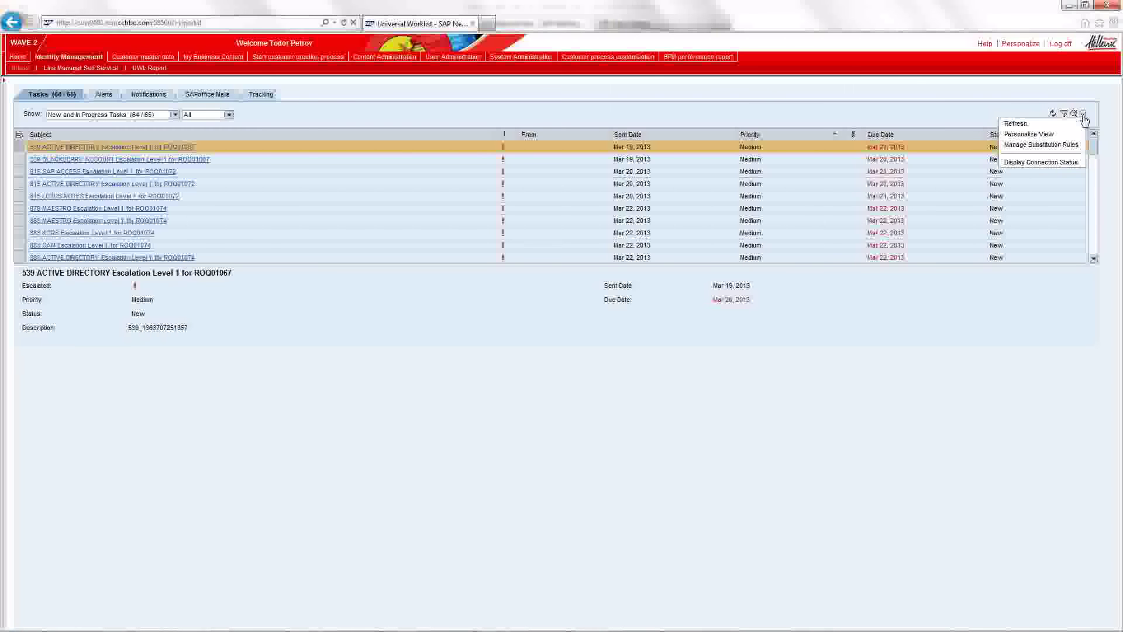
Start a substitution rule for the logged-in task owner, enter the nominee's user ID, and close the form without submitting.
click(1033, 146)
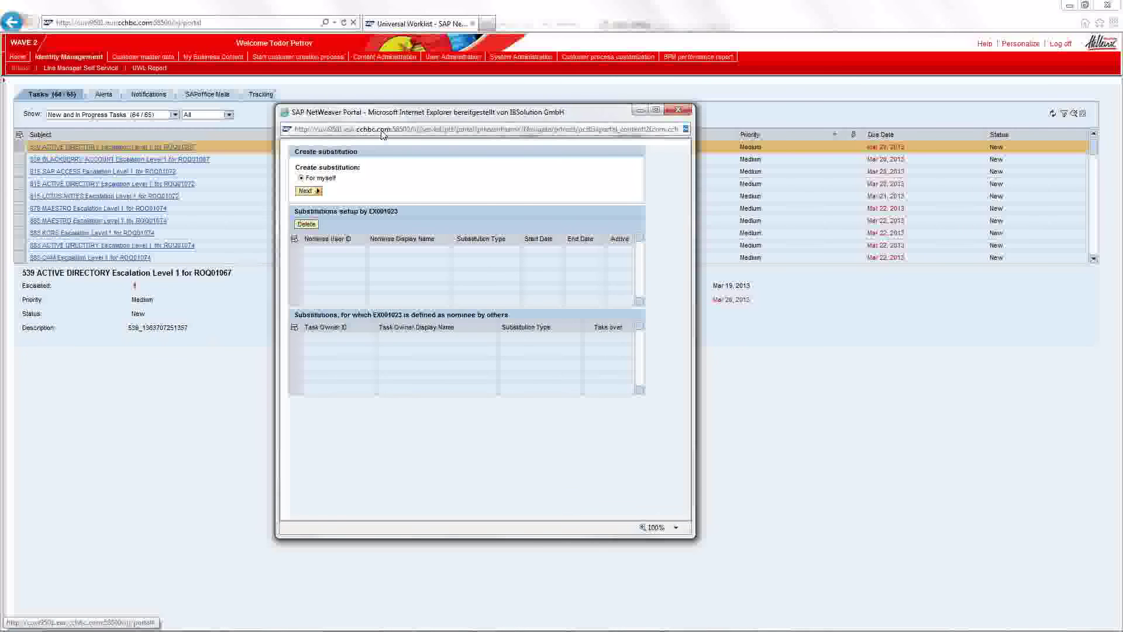
click(309, 191)
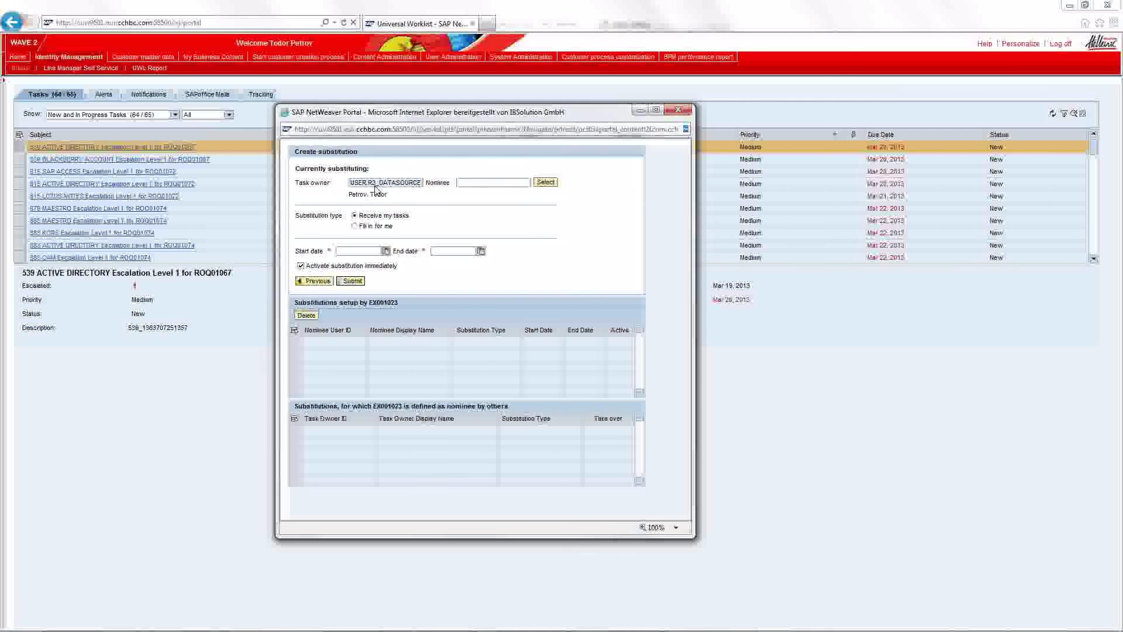
click(461, 183)
text(BG900444)
key(Return)
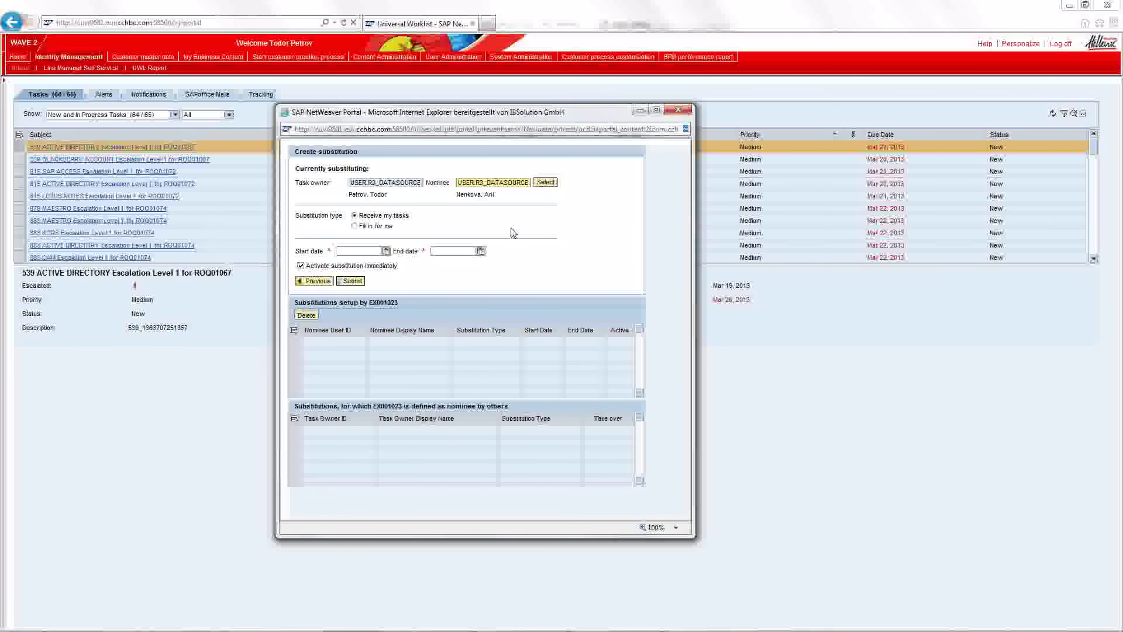
click(686, 111)
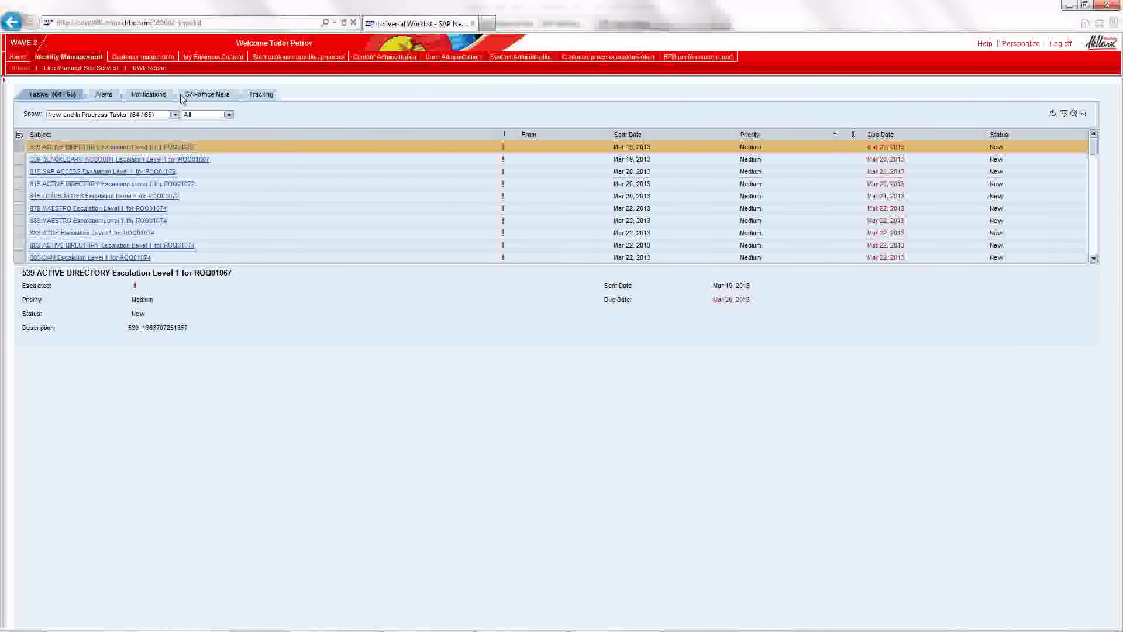
Run an unfiltered search in the UWL Report and examine the listed substitutions.
click(146, 69)
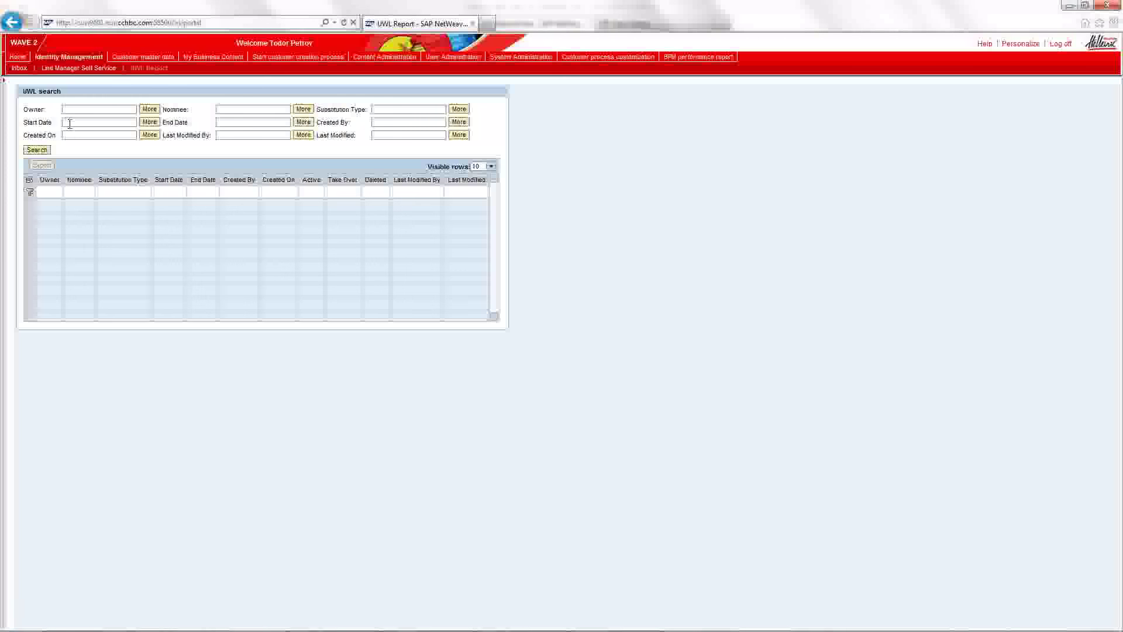
click(37, 149)
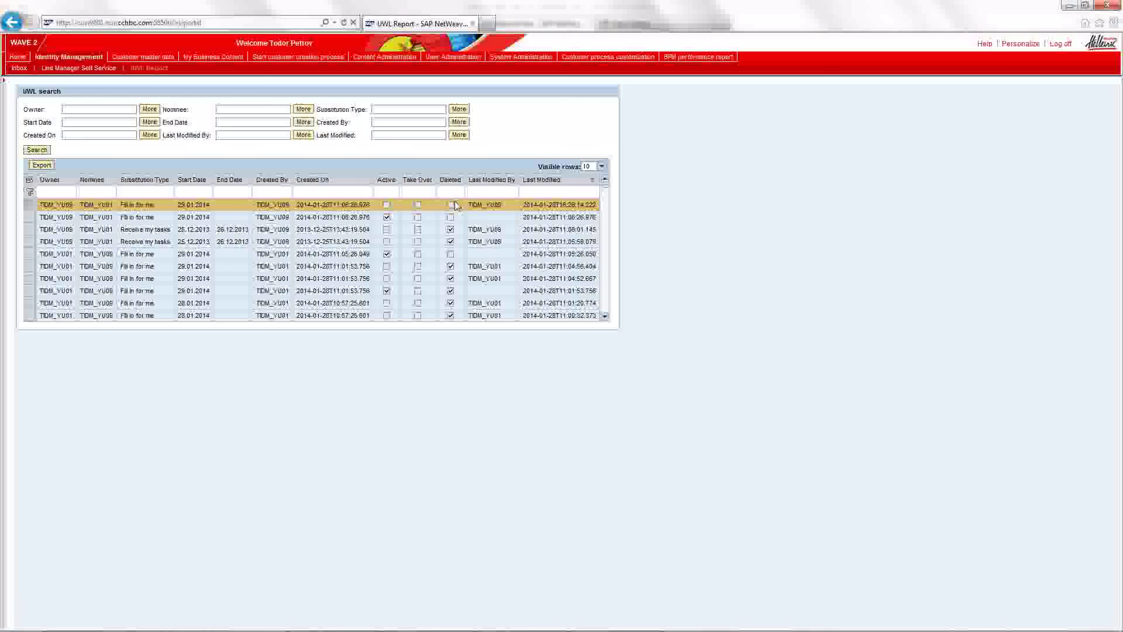
click(386, 217)
click(72, 110)
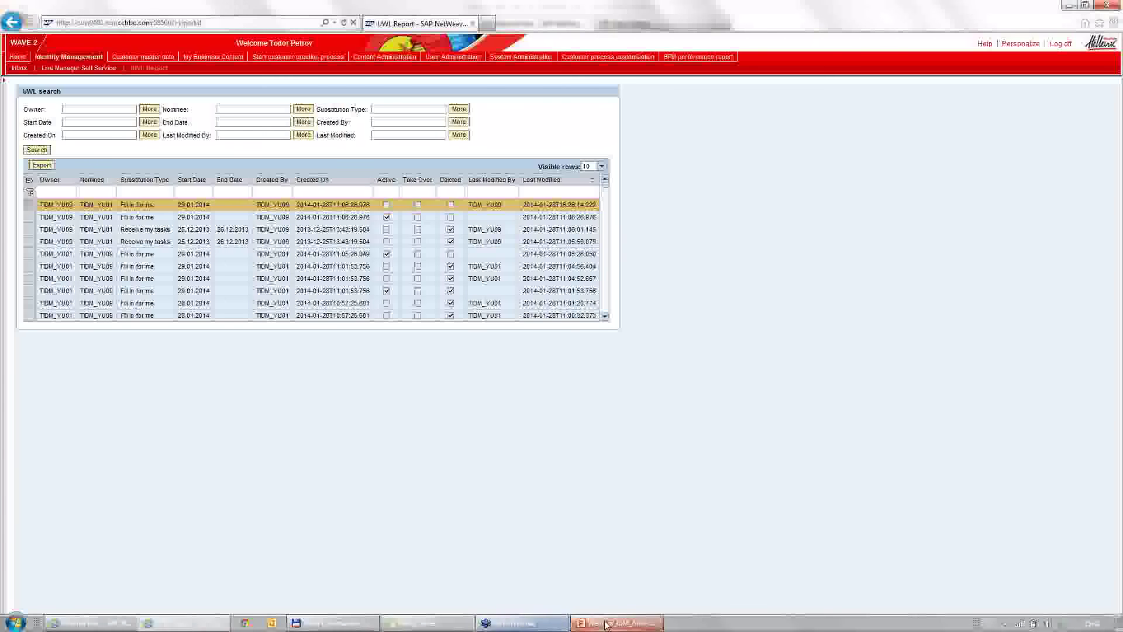
Switch to PowerPoint and start the slide show from the slide "Verbesserte Vertretungsregelung und Überwachung".
click(607, 625)
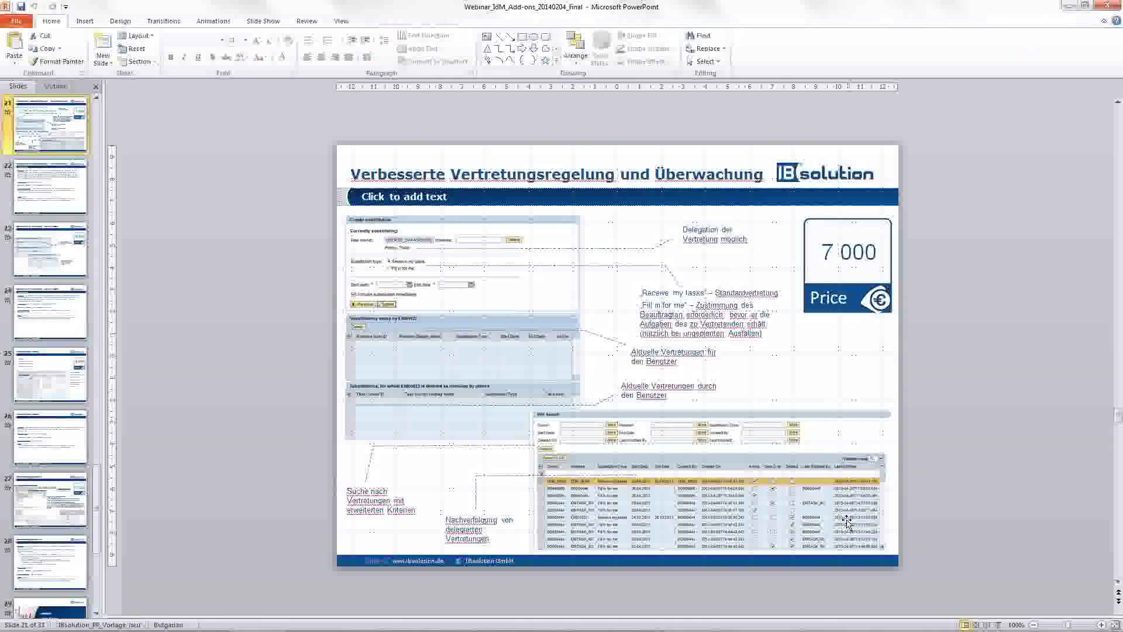
click(992, 625)
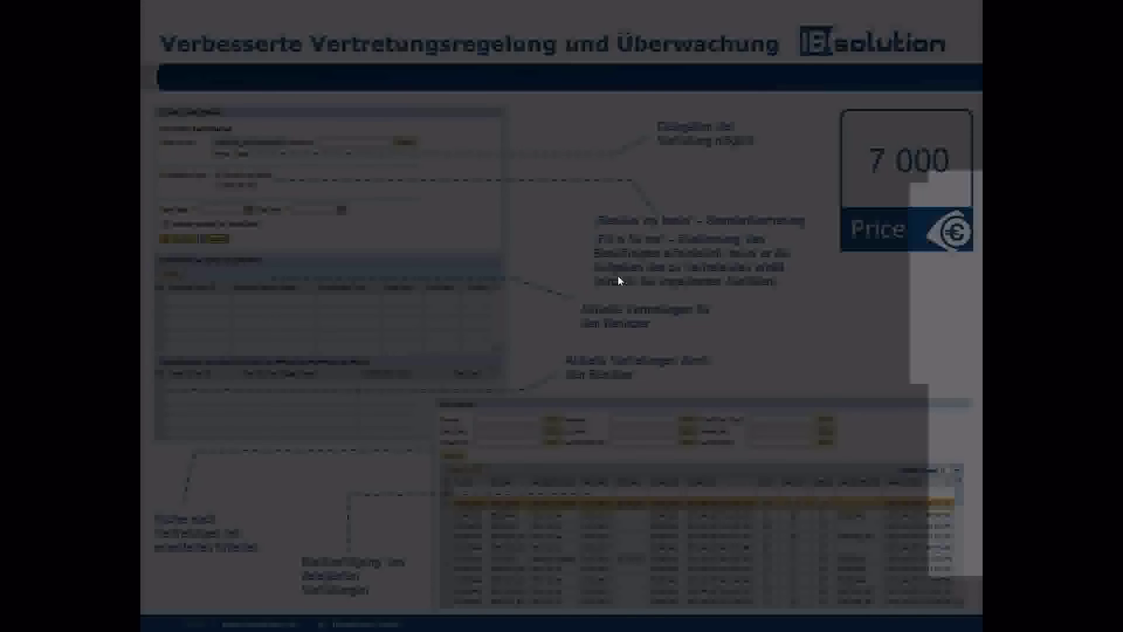
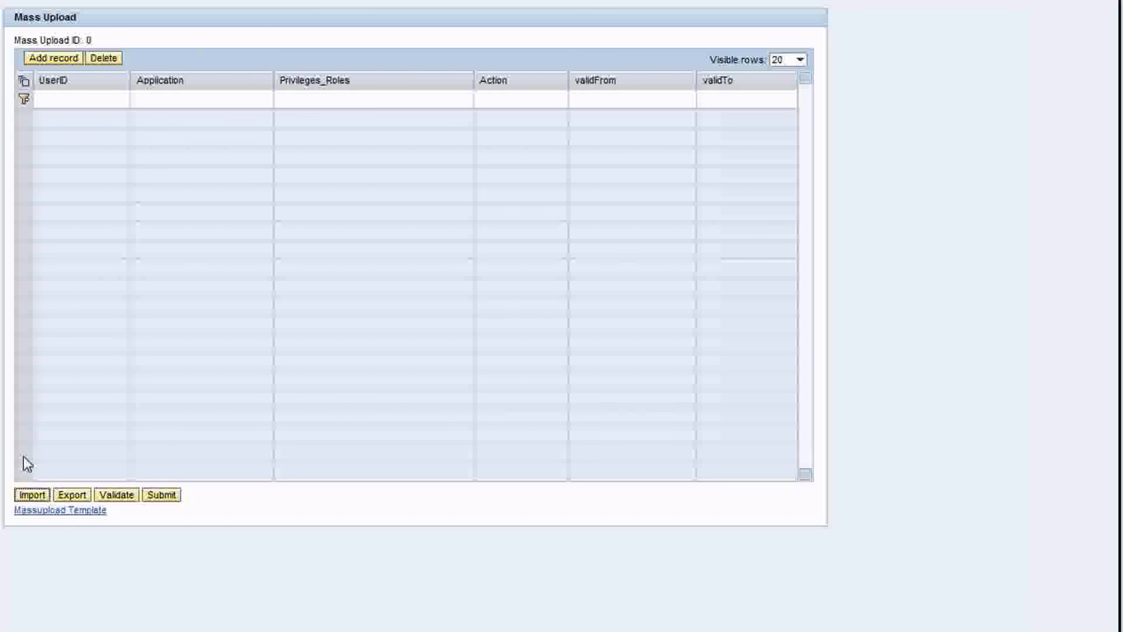
Import the file "MASS Upload - user assignment" into the Mass Upload table.
click(32, 494)
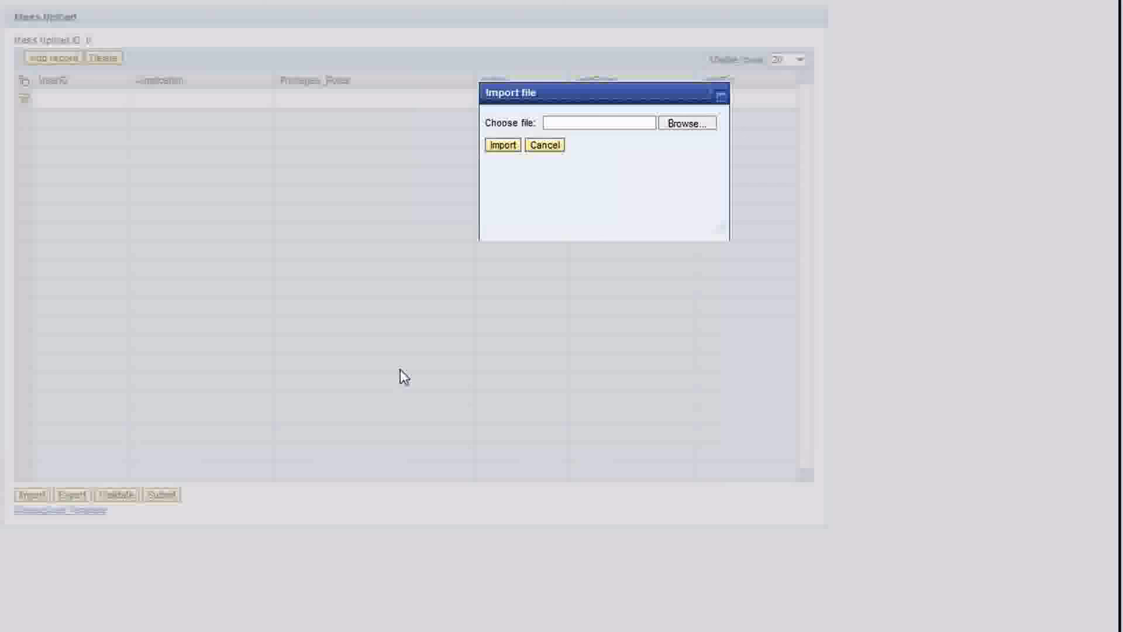
click(706, 124)
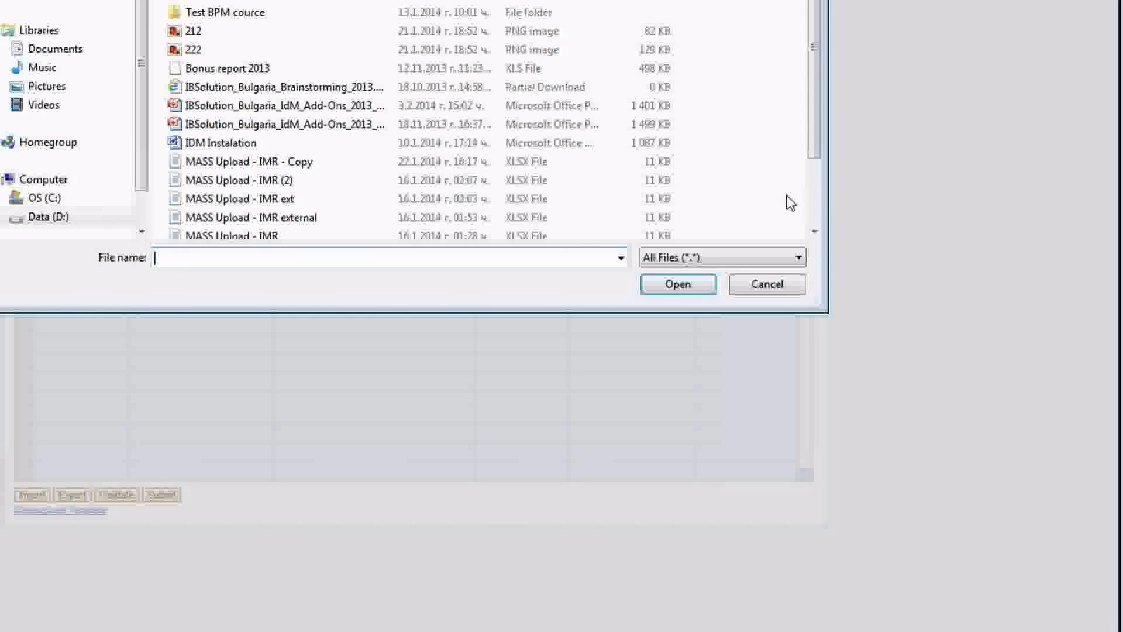
scroll(402, 219, down, 2)
click(315, 174)
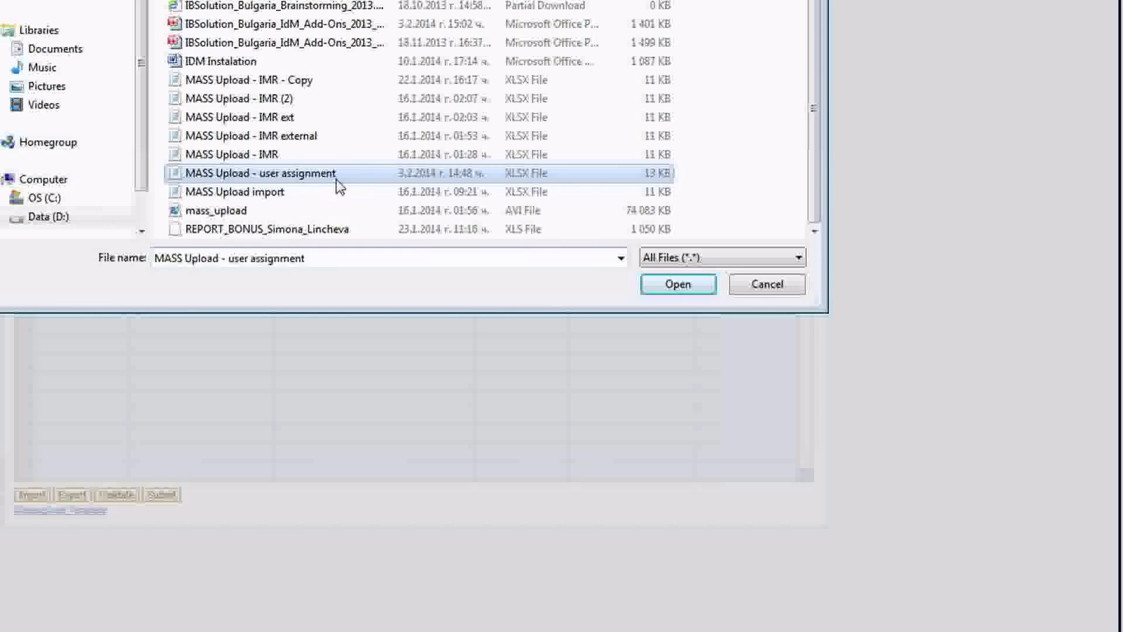
click(684, 280)
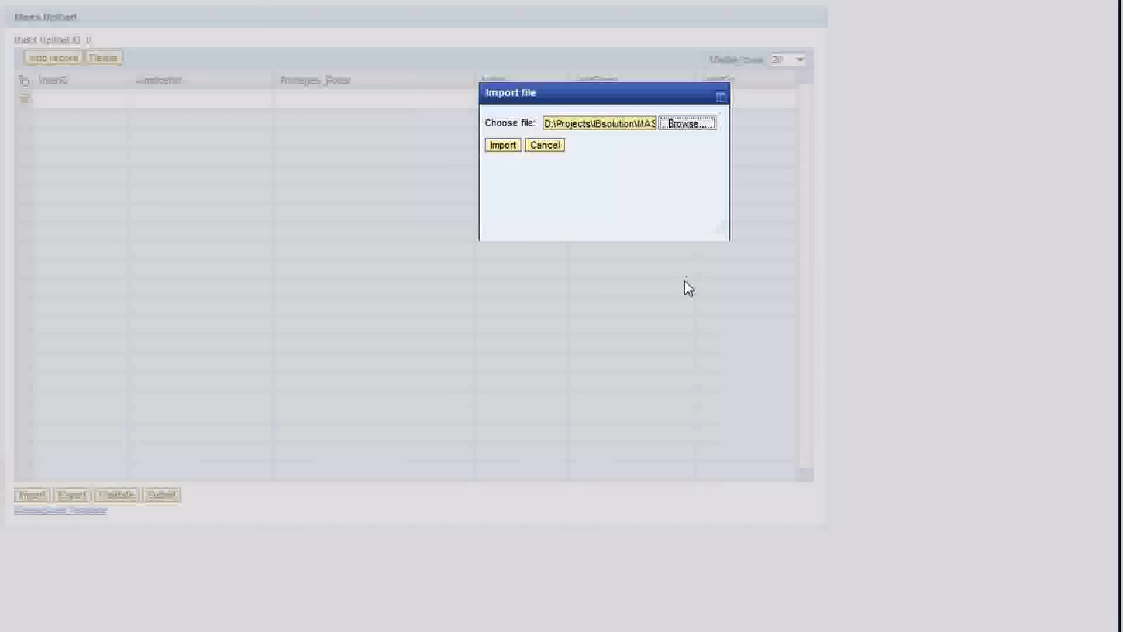
click(502, 146)
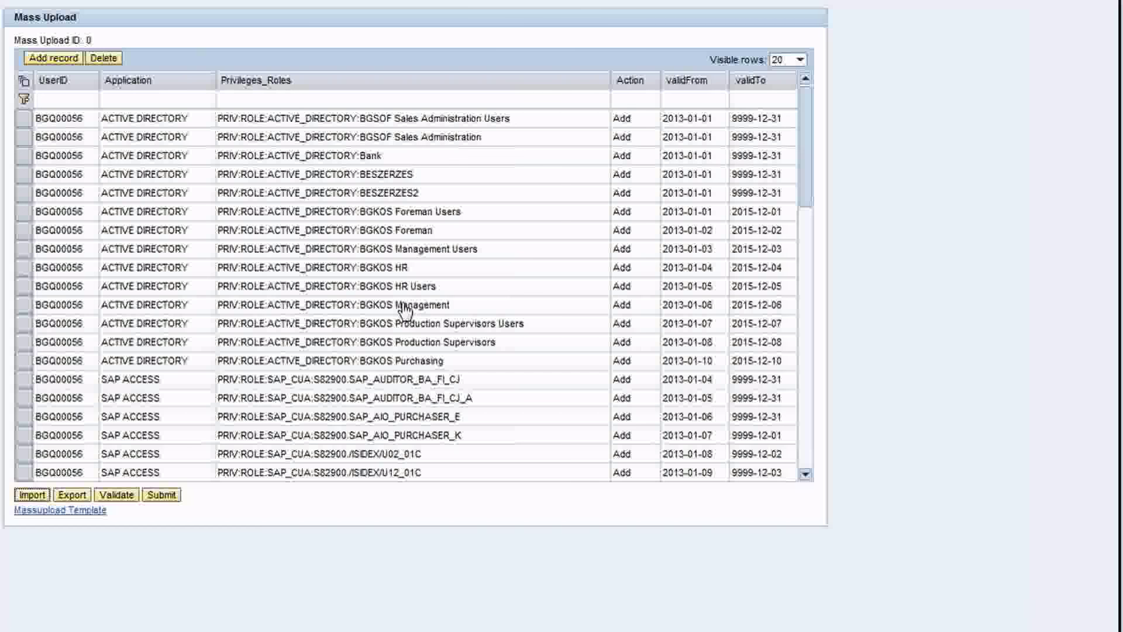
Look up the first imported user by the ID copied from the Mass Upload table and search that person's assigned privileges.
double_click(86, 120)
key(ctrl+c)
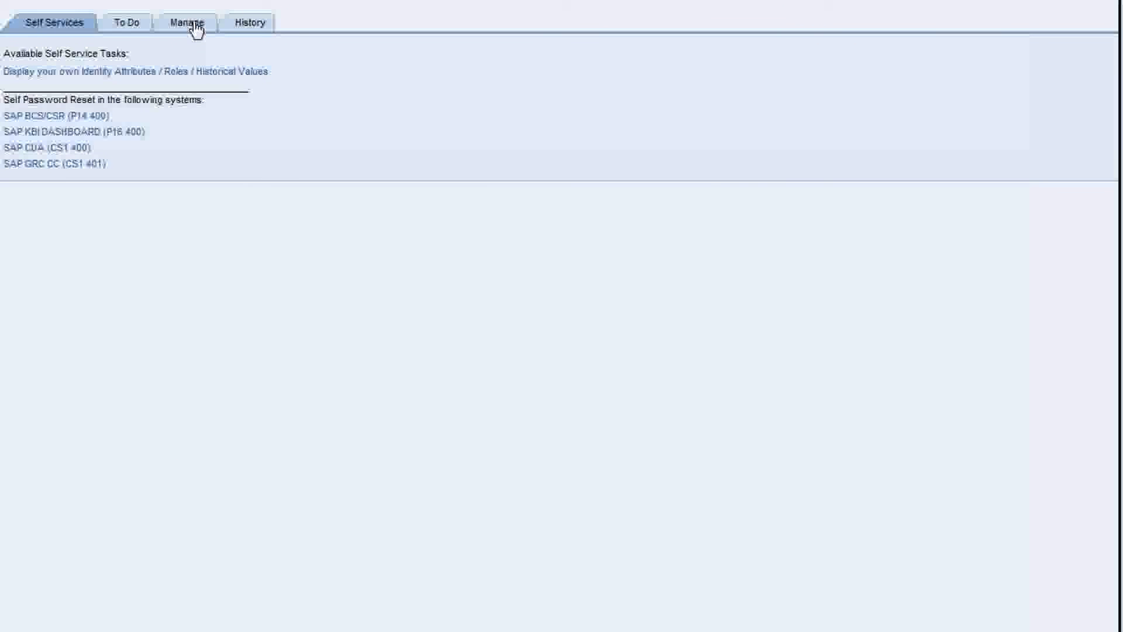
click(194, 28)
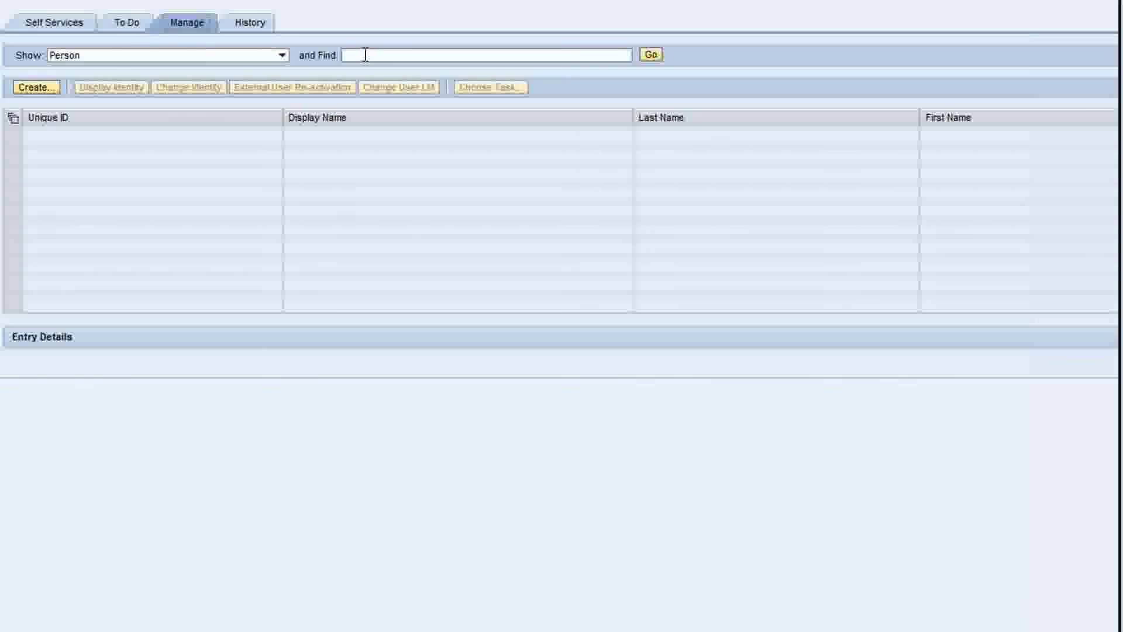
click(365, 55)
key(ctrl+v)
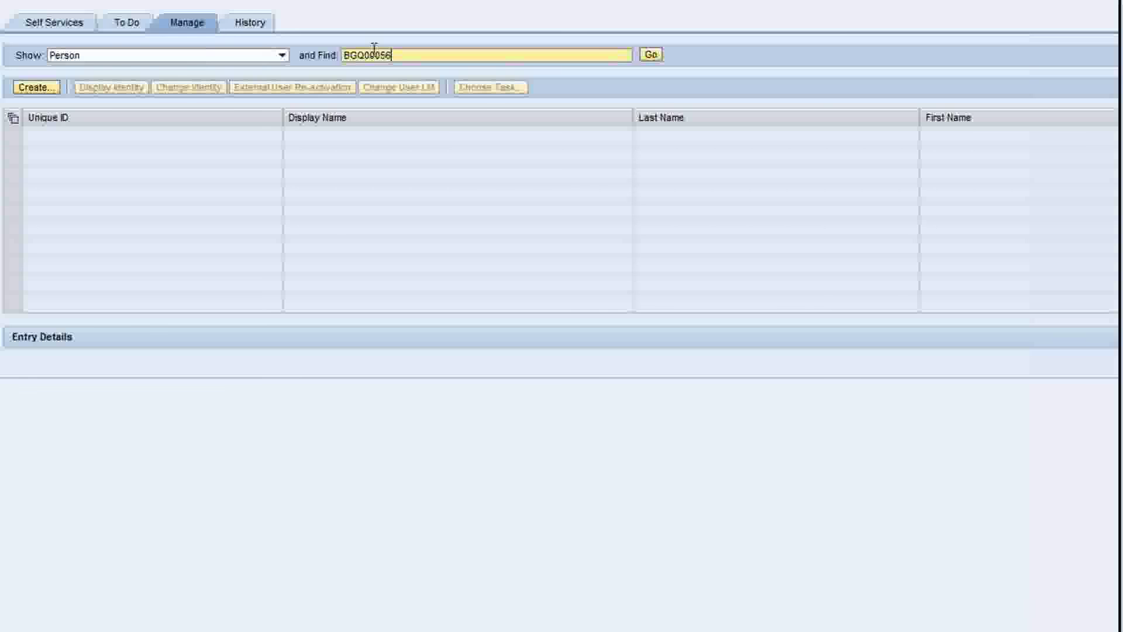
key(Return)
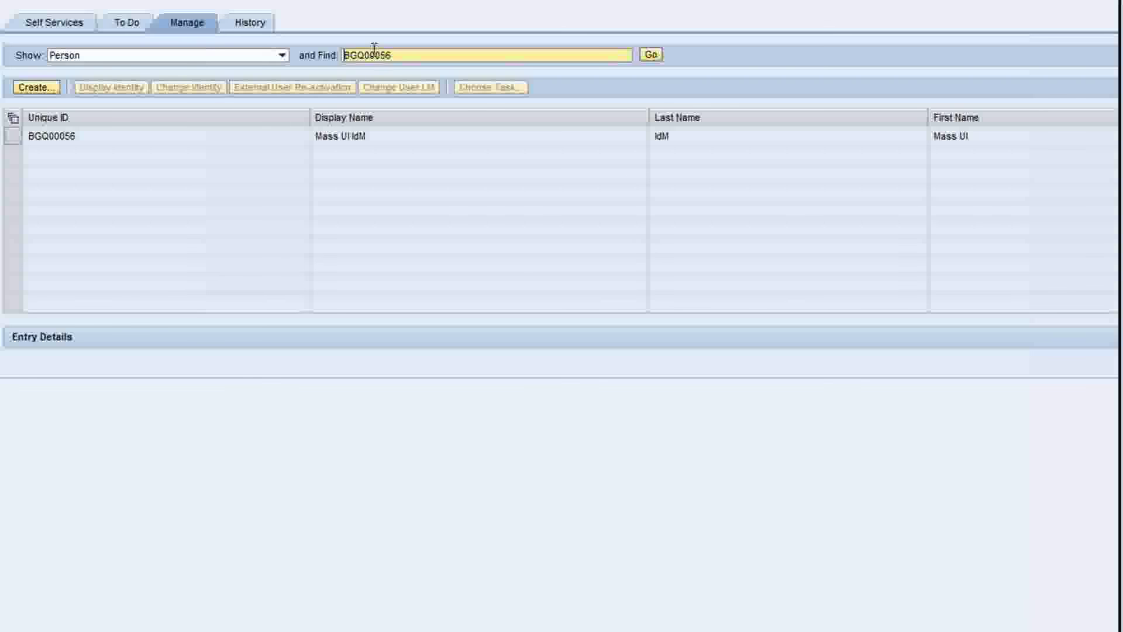
click(14, 143)
click(280, 374)
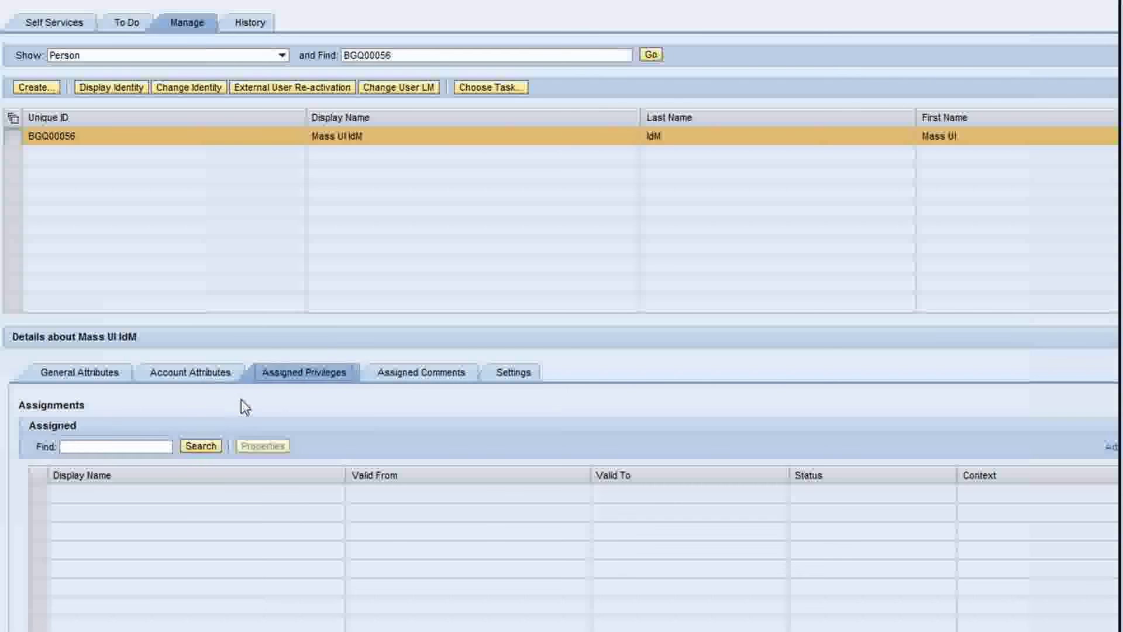
click(167, 446)
click(209, 454)
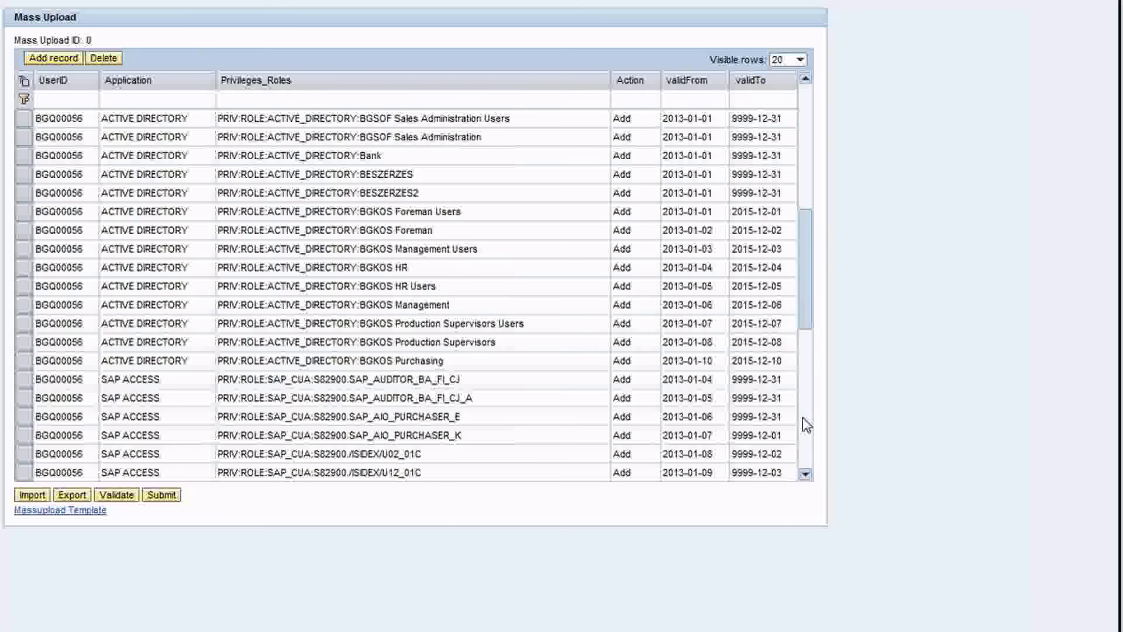
Look up the second imported user by the ID copied from the Mass Upload table and search that person's assigned privileges.
click(805, 417)
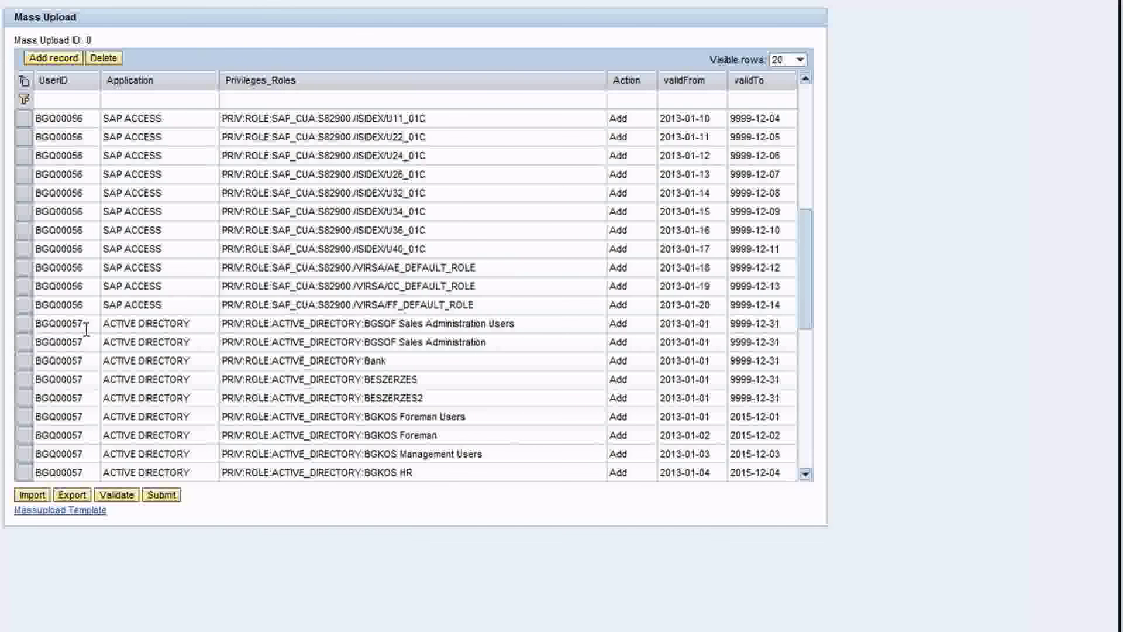
drag(86, 325, 12, 317)
key(ctrl+c)
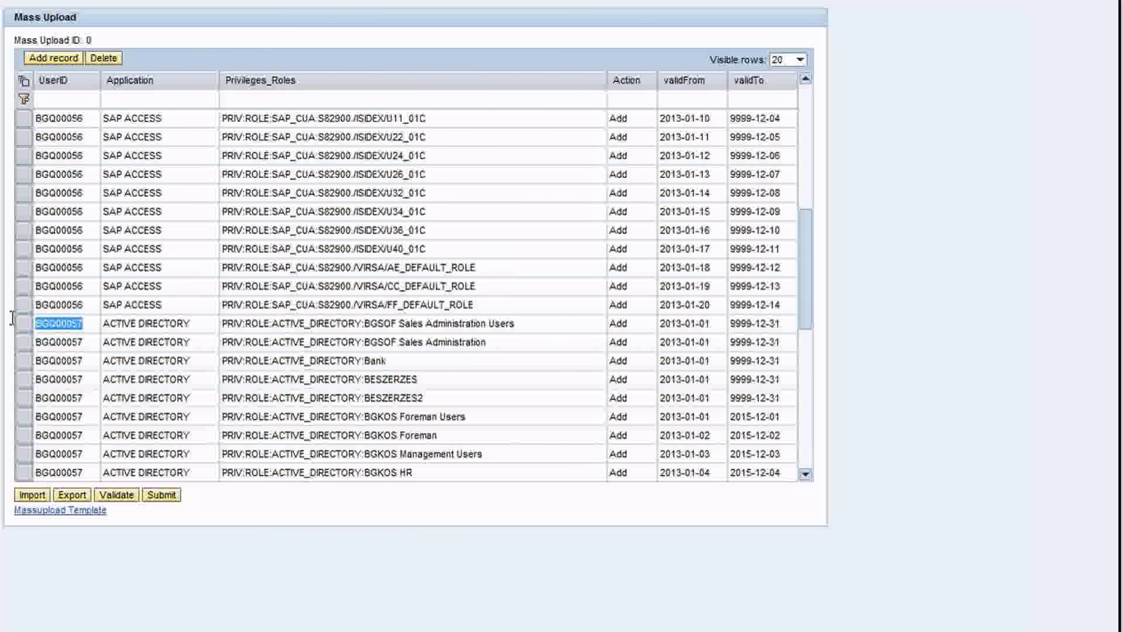
key(super)
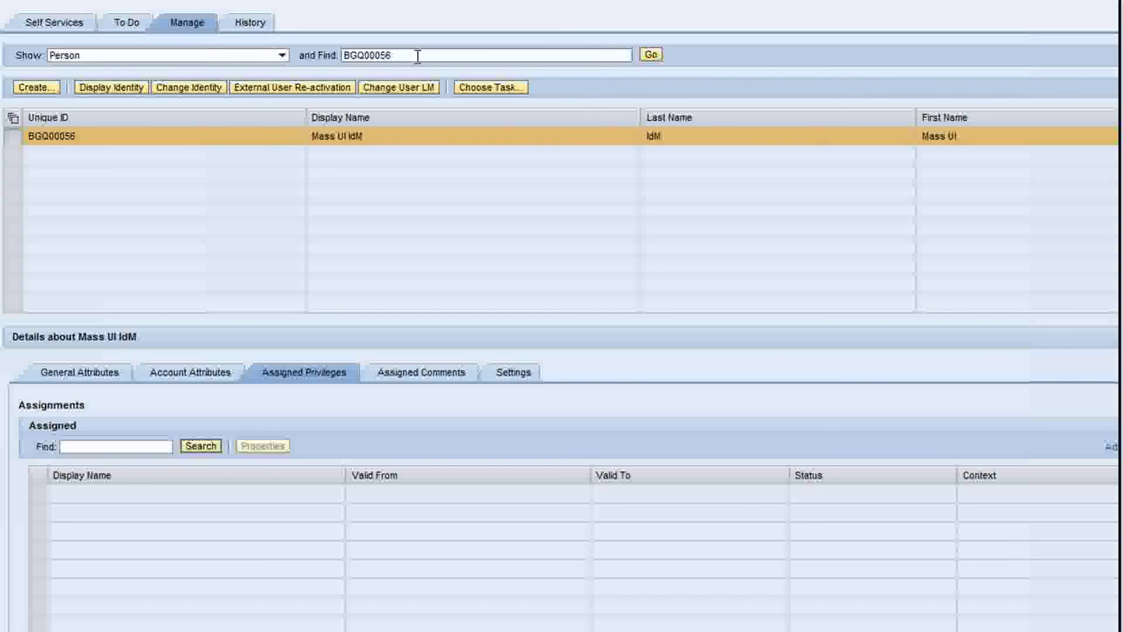
key(ctrl+a)
key(ctrl+v)
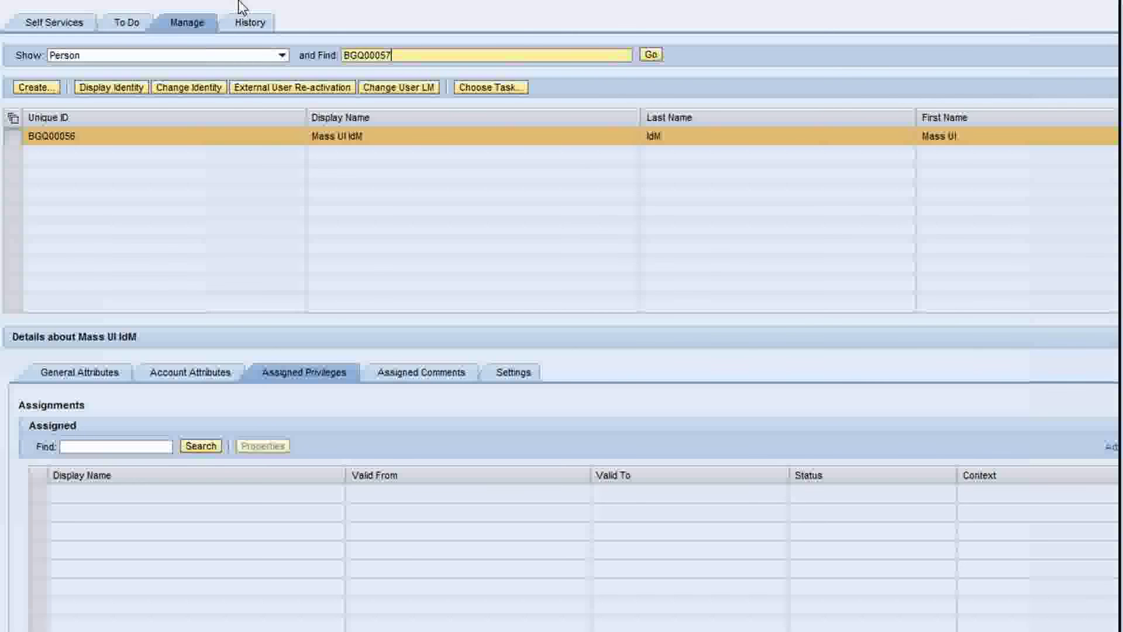
key(Return)
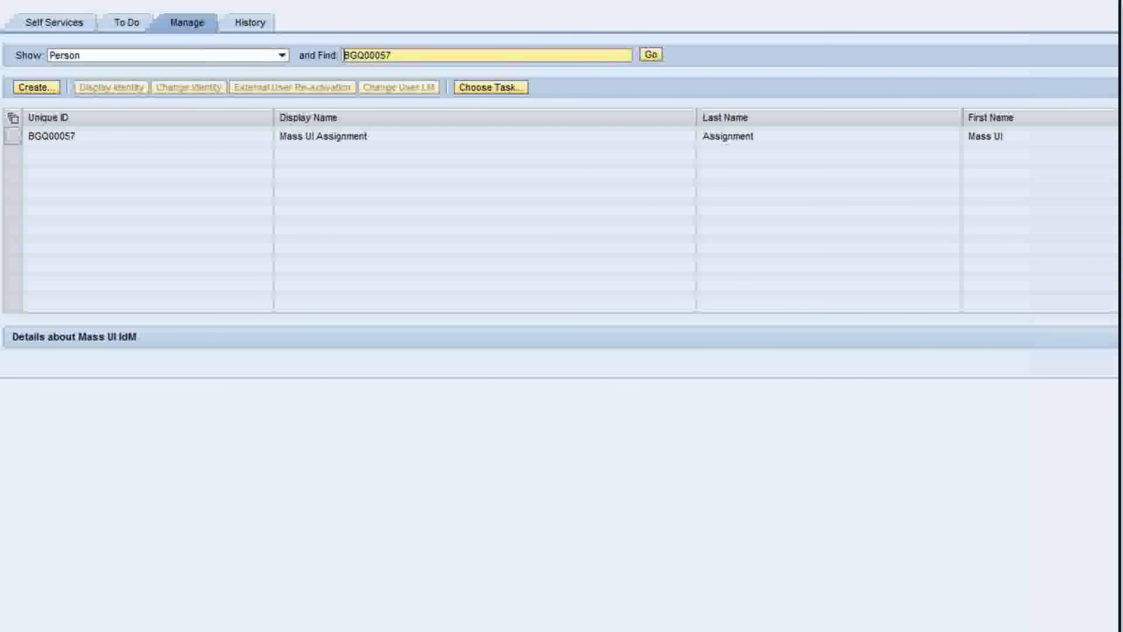
click(16, 137)
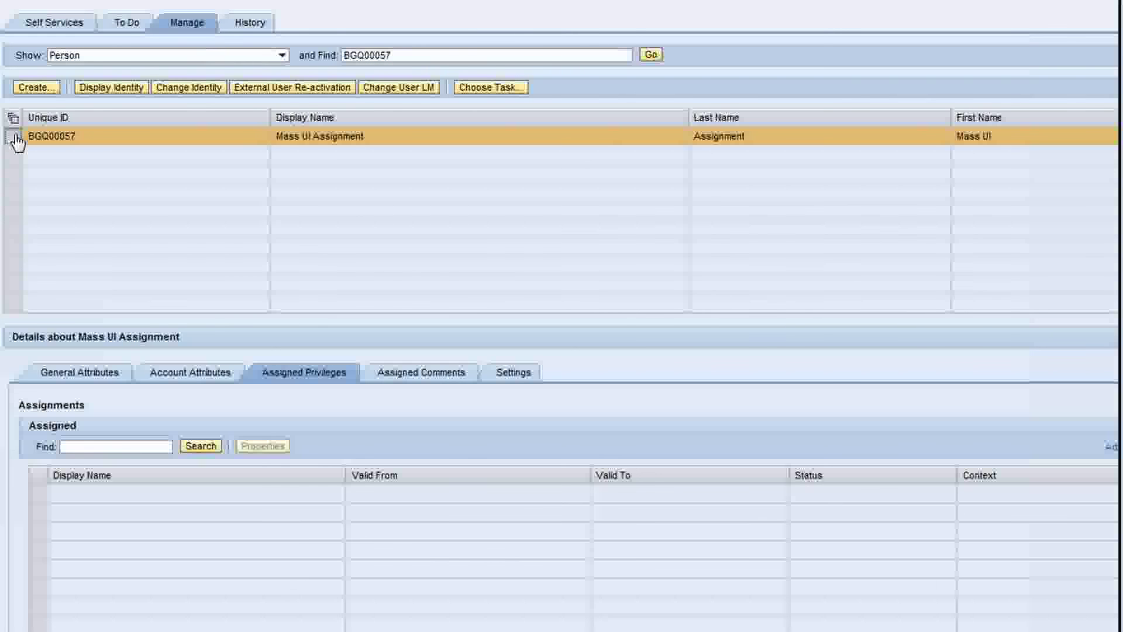
click(210, 449)
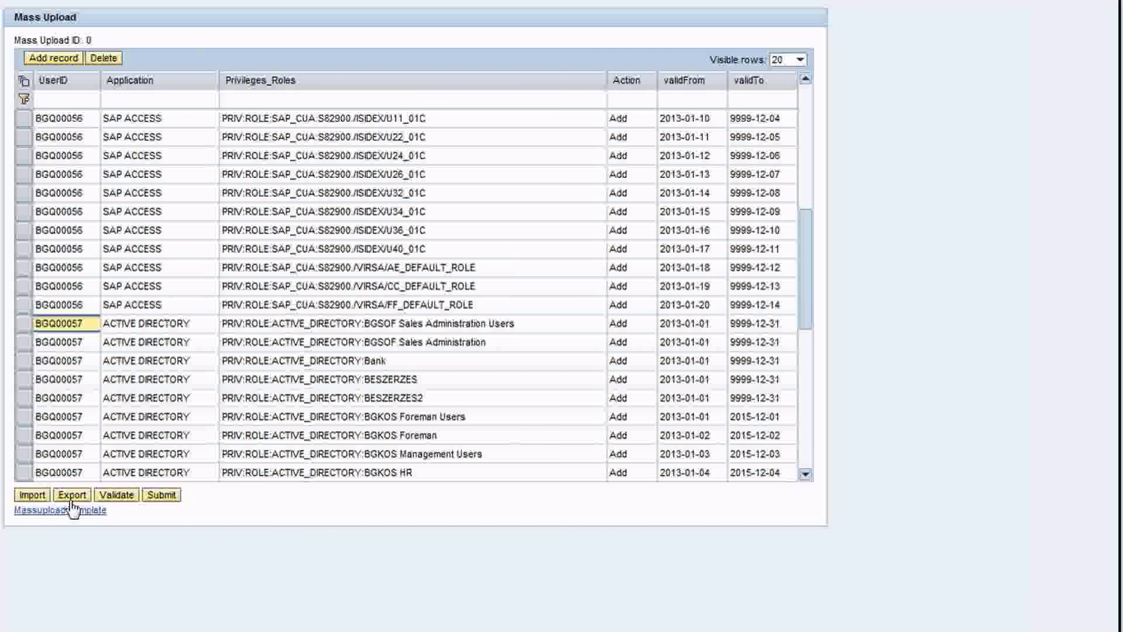
Validate the imported Mass Upload records and check the validation message.
click(110, 497)
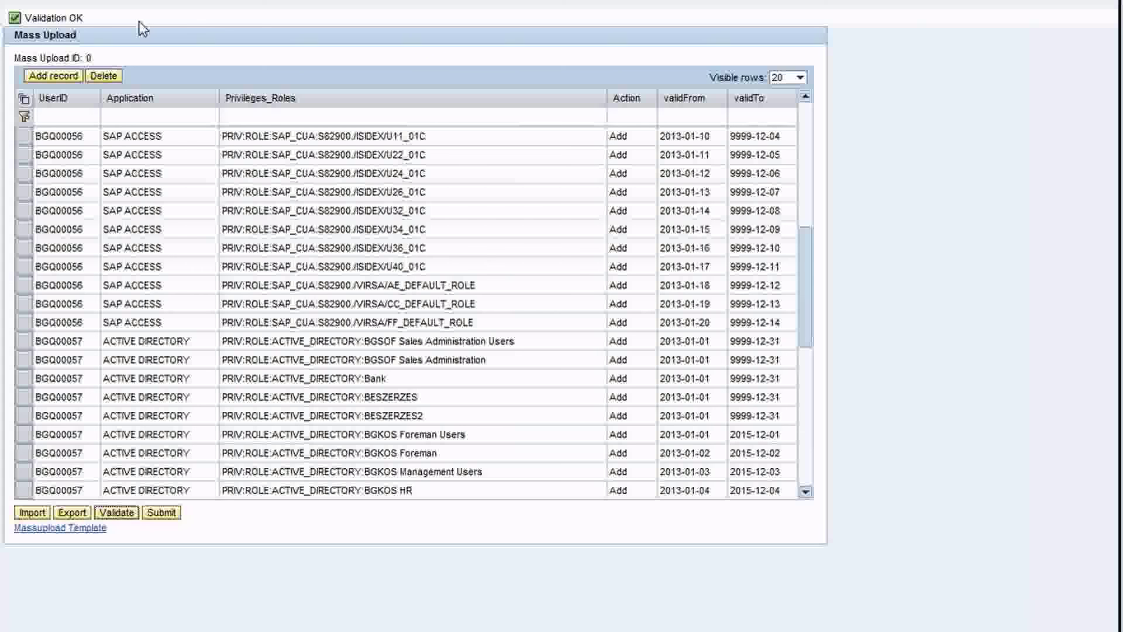
drag(86, 18, 26, 23)
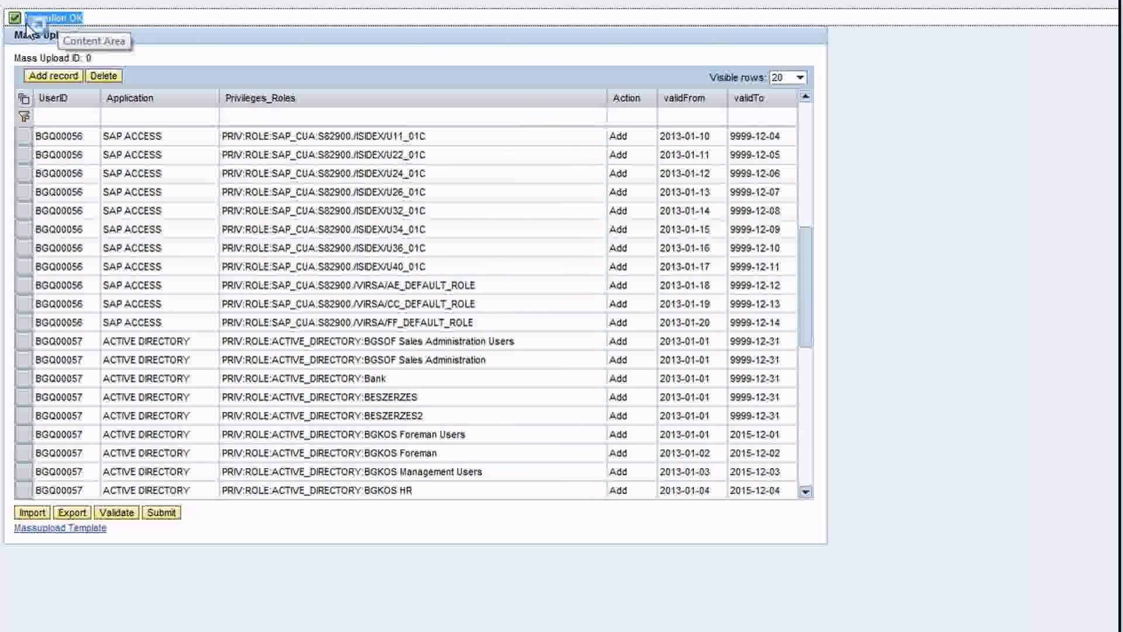
Replace the user ID of the SAP ACCESS /ISIDEX/U11_01C record with xxxxx, validate the records again, and check the message.
double_click(98, 138)
key(ctrl+c)
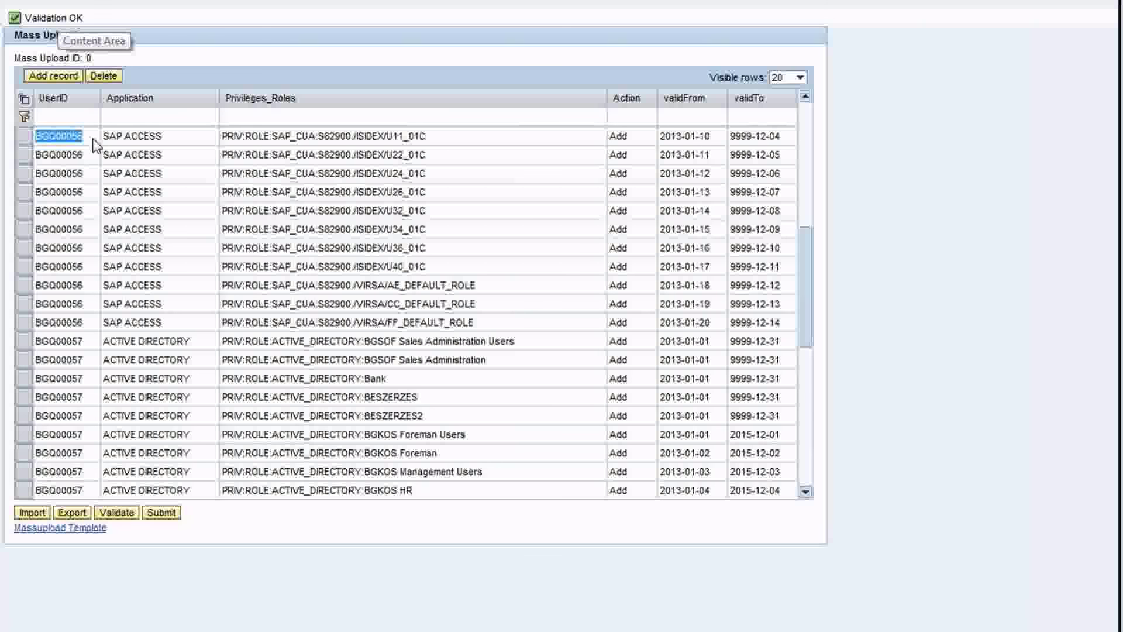
key(BackSpace)
text(xxxxx)
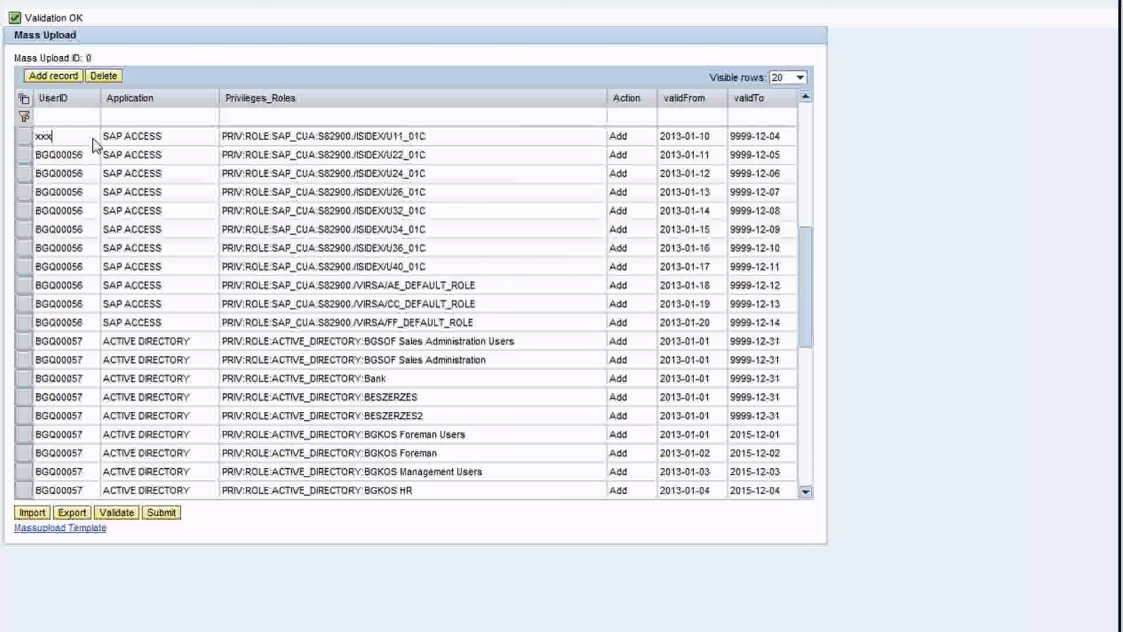
click(132, 517)
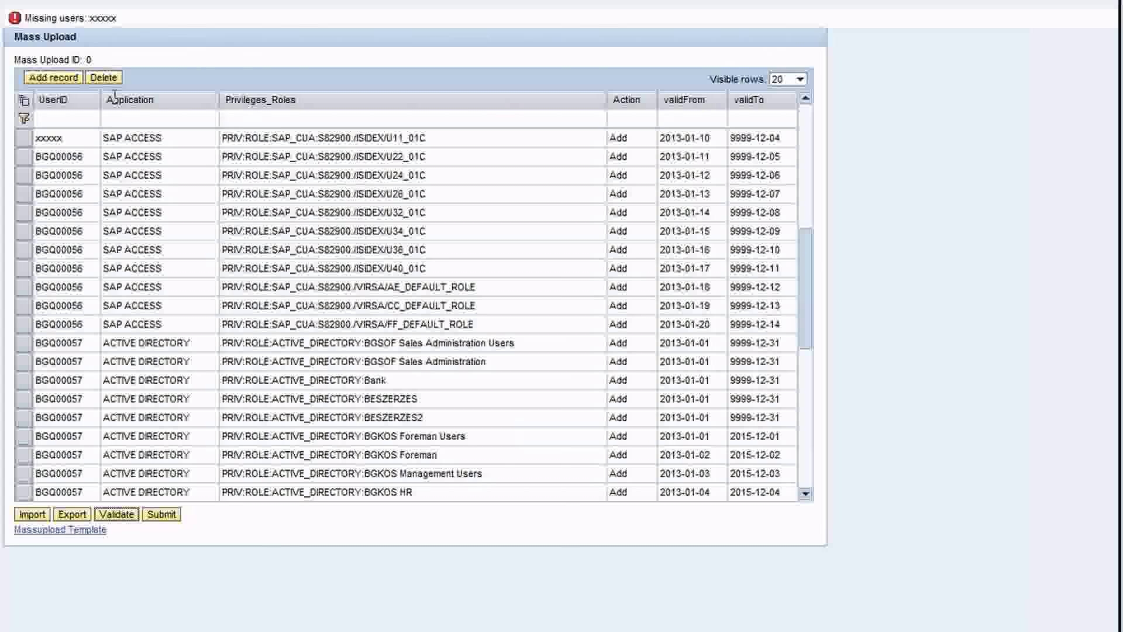
double_click(103, 18)
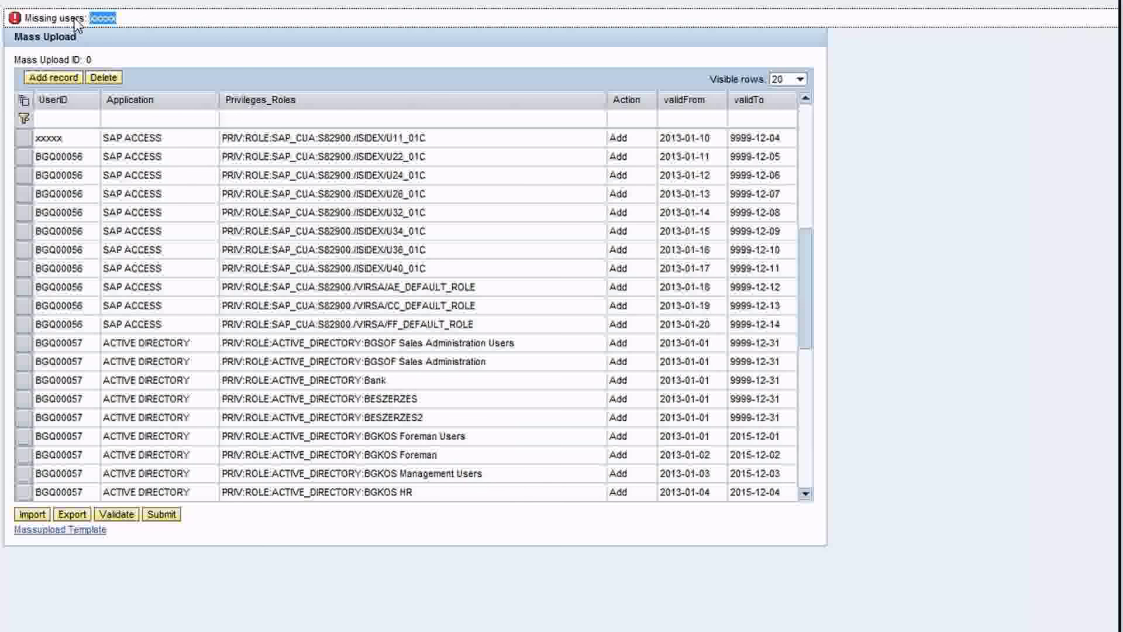
Restore the original user ID in the SAP ACCESS /ISIDEX/U11_01C record and validate the Mass Upload records again.
double_click(86, 139)
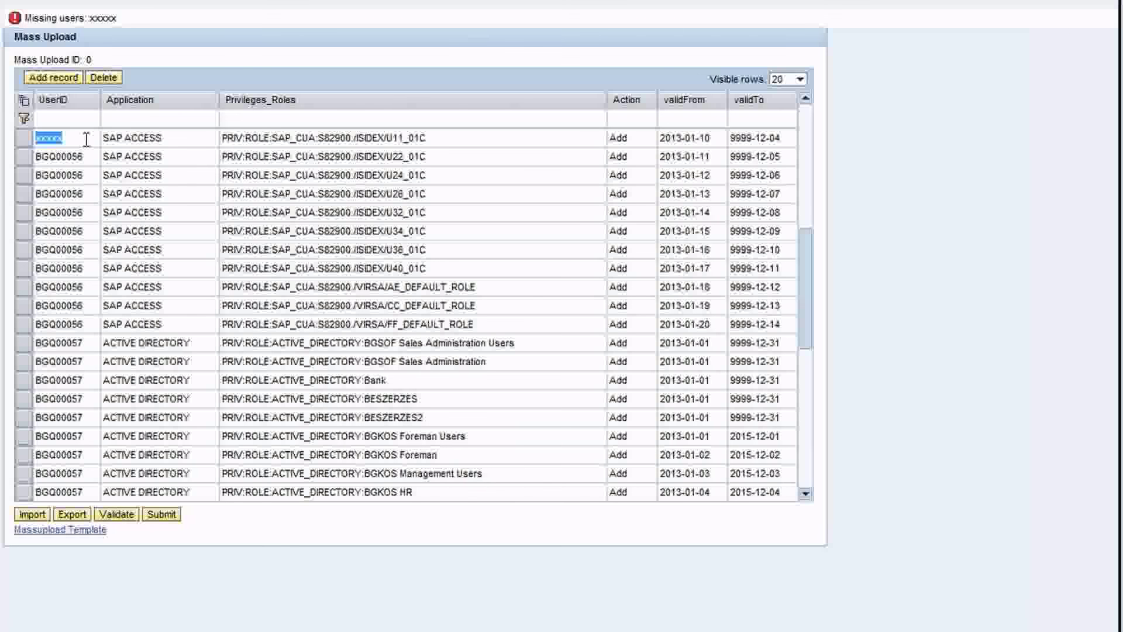
key(ctrl+v)
click(124, 517)
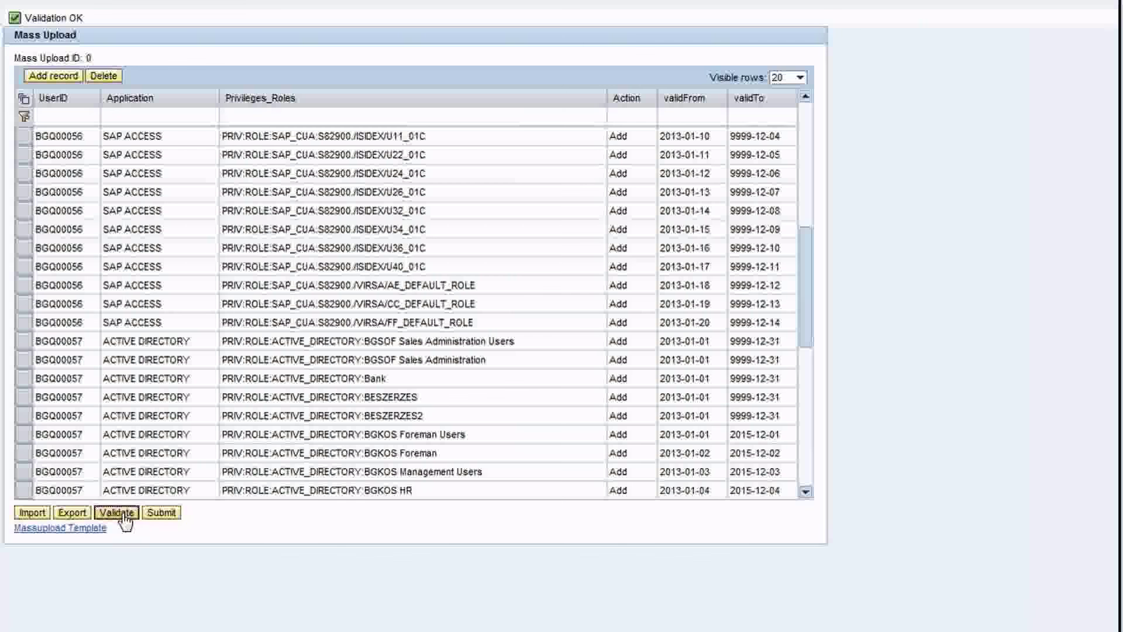
Replace the application of the /ISIDEX/U34_01C record with xxxxxxx, validate the records, and check the message.
triple_click(183, 229)
text(xxxxxxx)
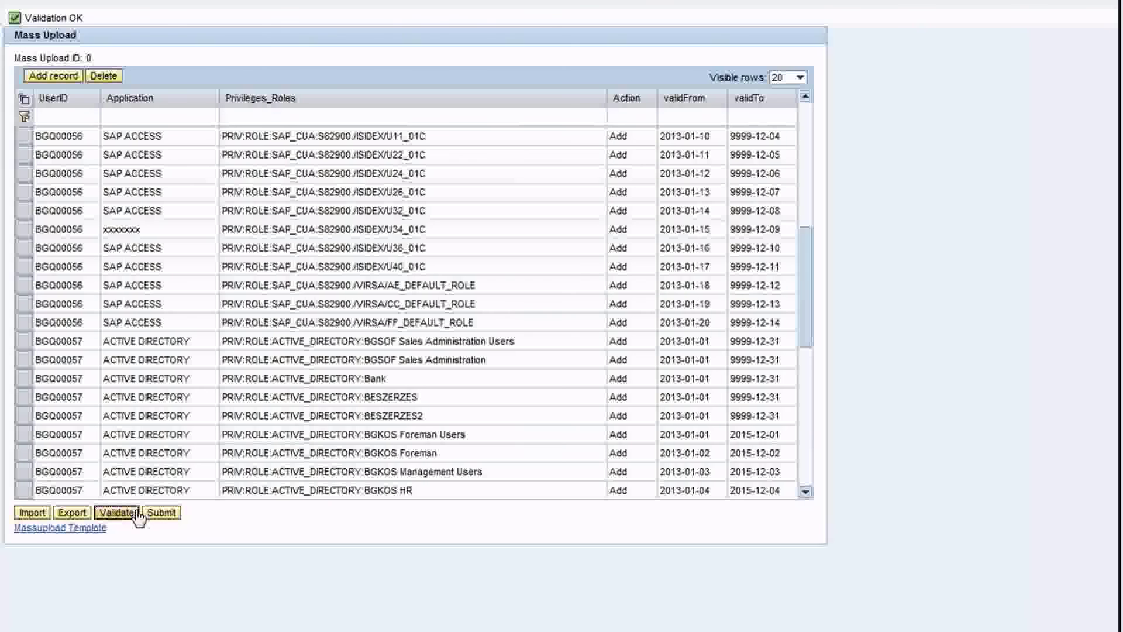
click(117, 512)
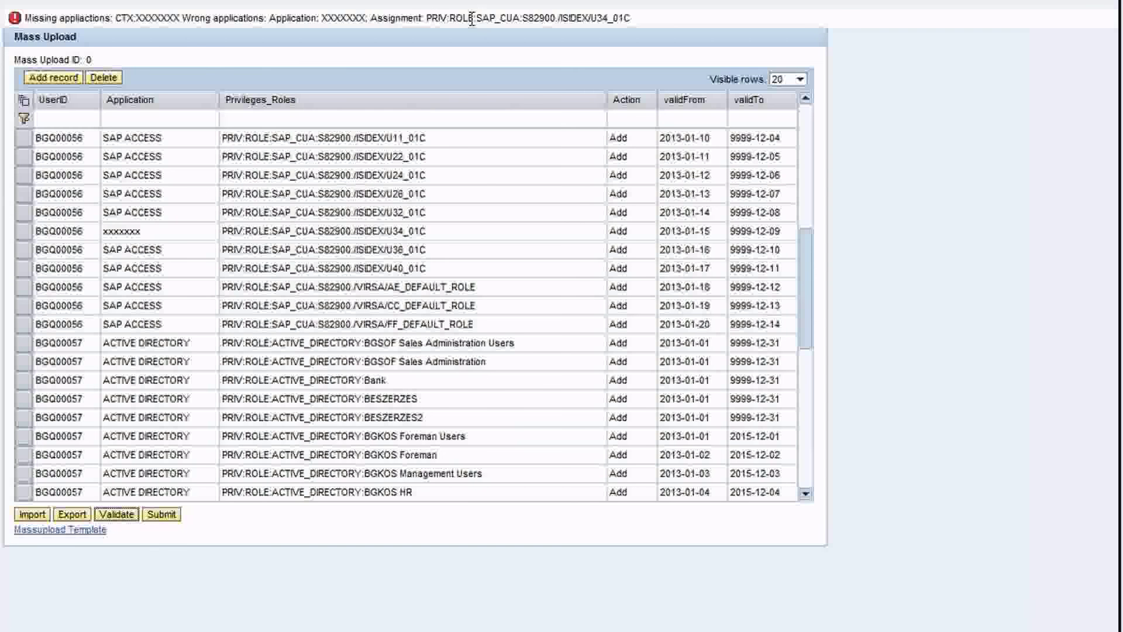
Set the application of the /ISIDEX/U34_01C record back to SAP ACCESS using the value from the record above.
click(164, 212)
key(ctrl+c)
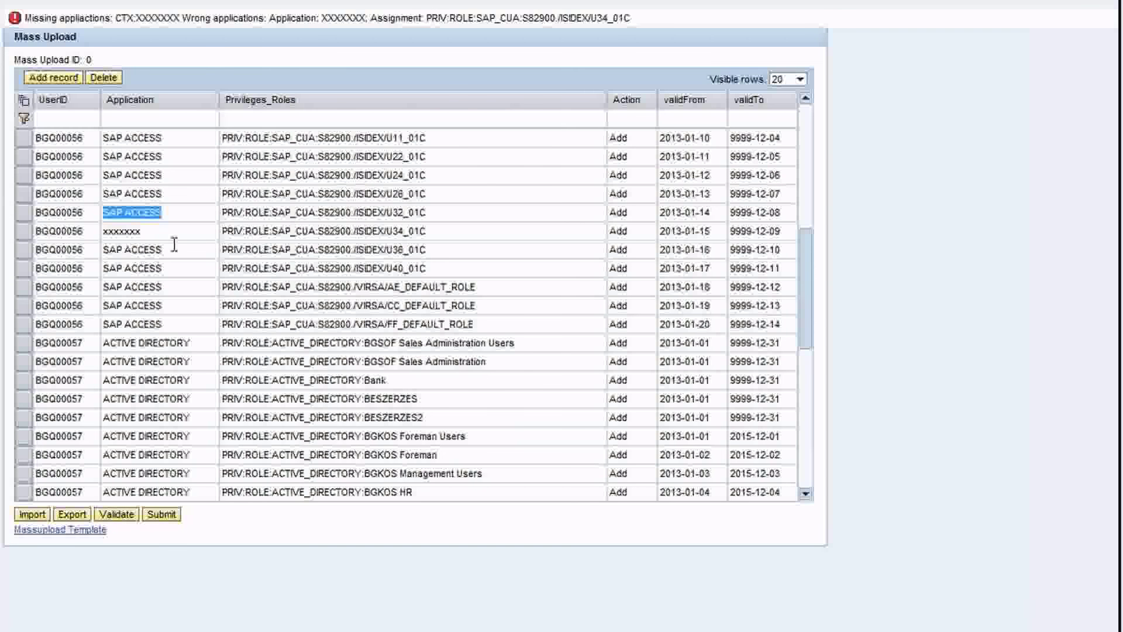
double_click(140, 231)
key(ctrl+v)
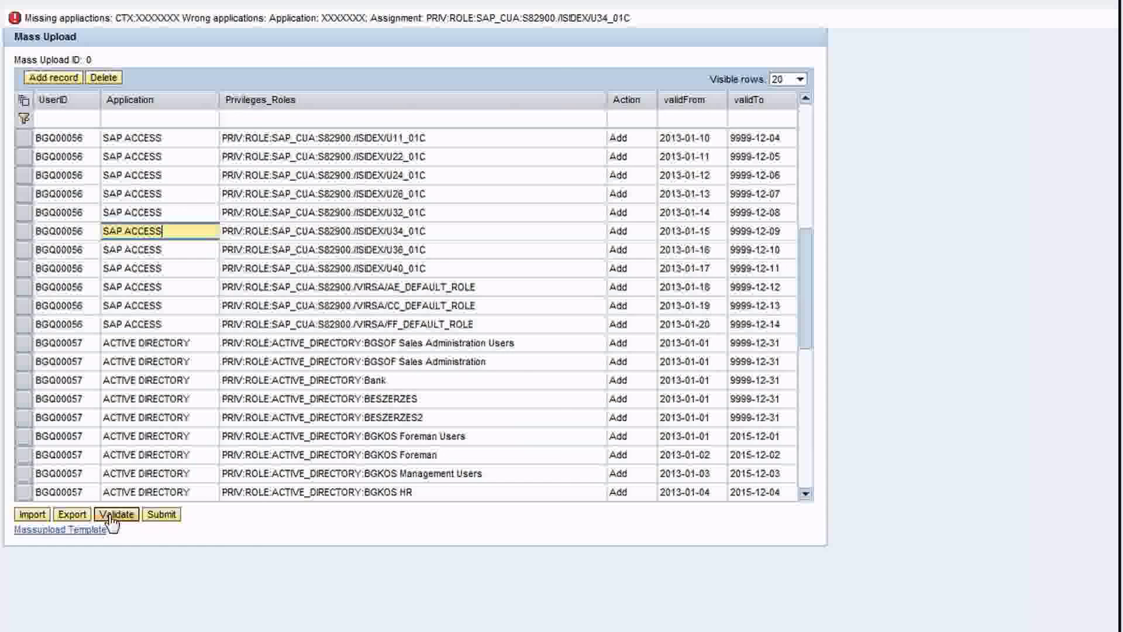
Replace the privilege PRIV:ROLE:SAP_CUA:S82900./ISIDEX/U34_01C with xxxxxx, validate the records, and check the message.
click(429, 234)
key(ctrl+c)
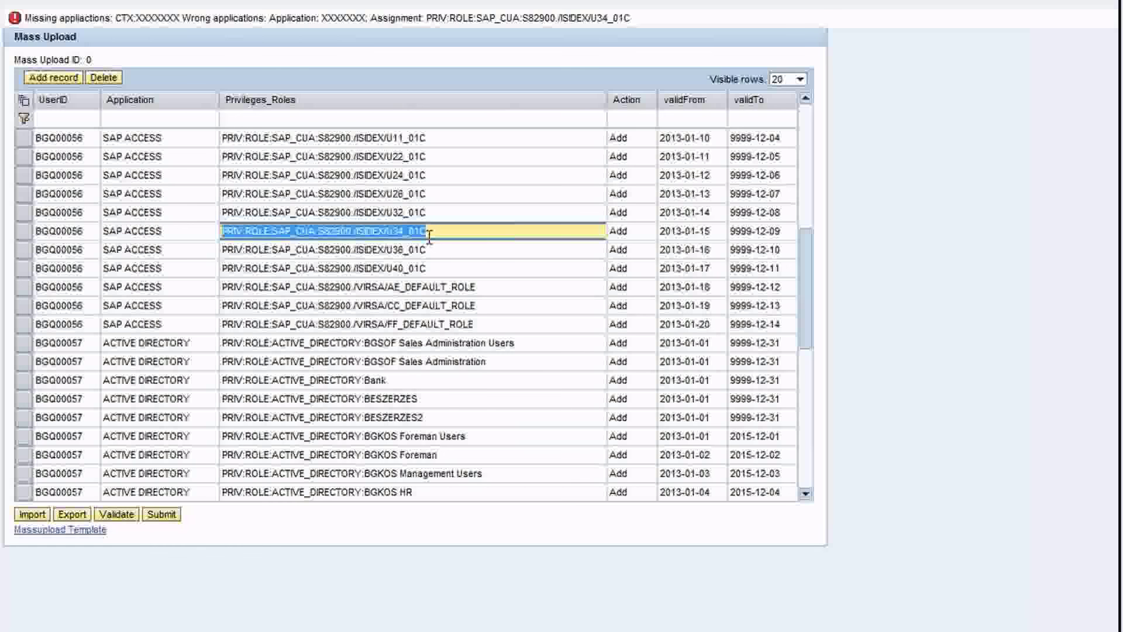
key(Delete)
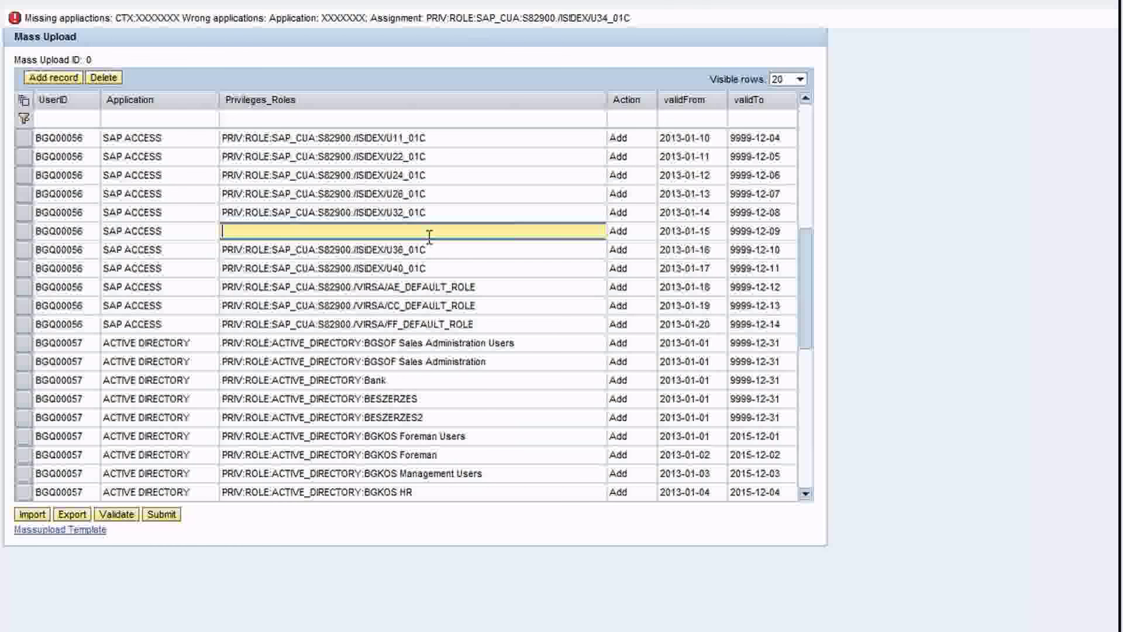
text(xxxxxx)
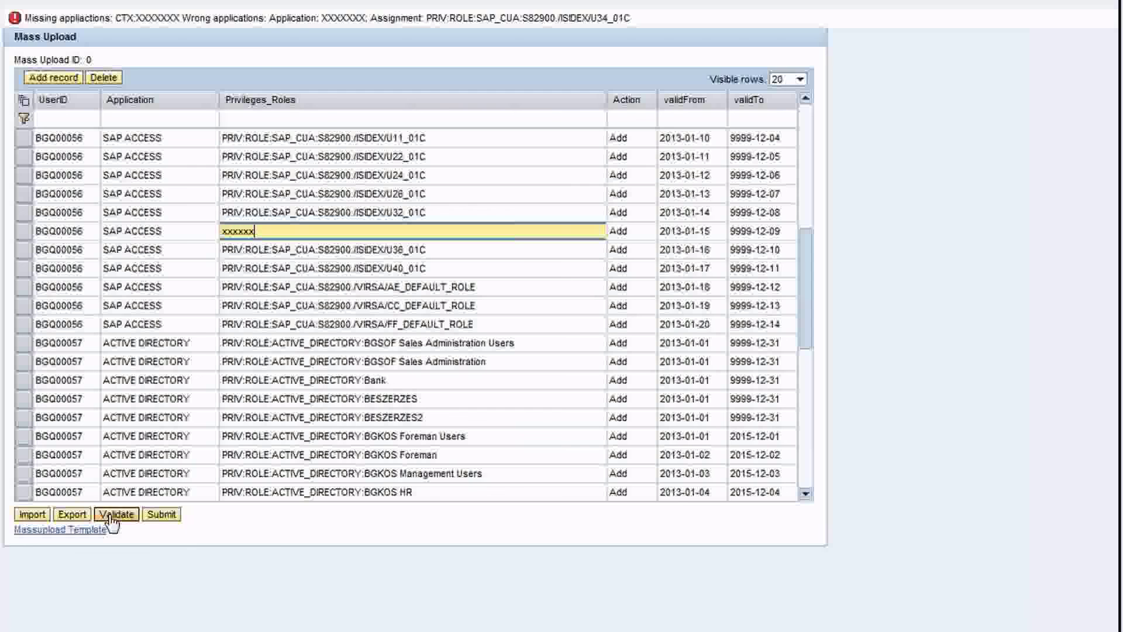
click(114, 518)
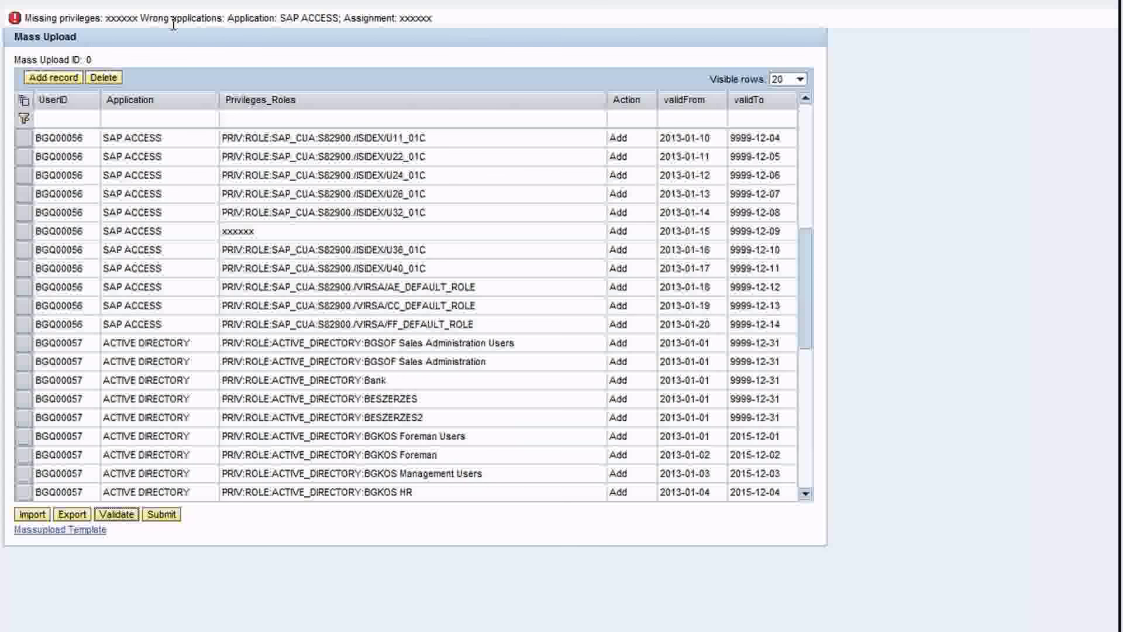
Restore the privilege of the xxxxxx record to PRIV:ROLE:SAP_CUA:S82900./ISIDEX/U34_01C and validate the records again.
click(259, 234)
drag(258, 234, 198, 234)
key(ctrl+v)
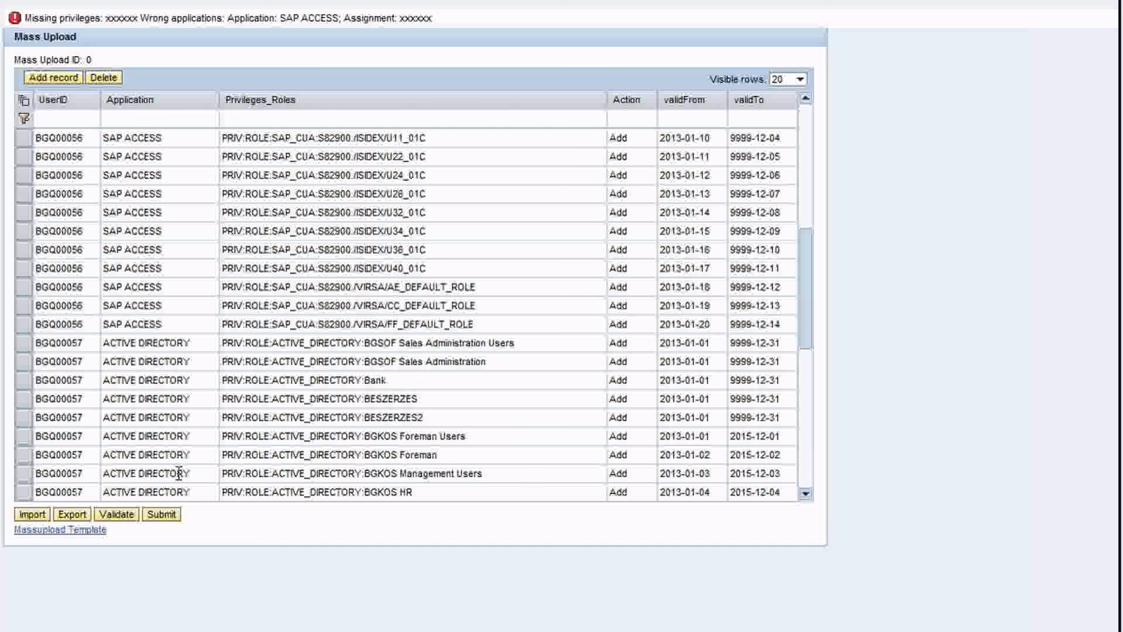
click(120, 515)
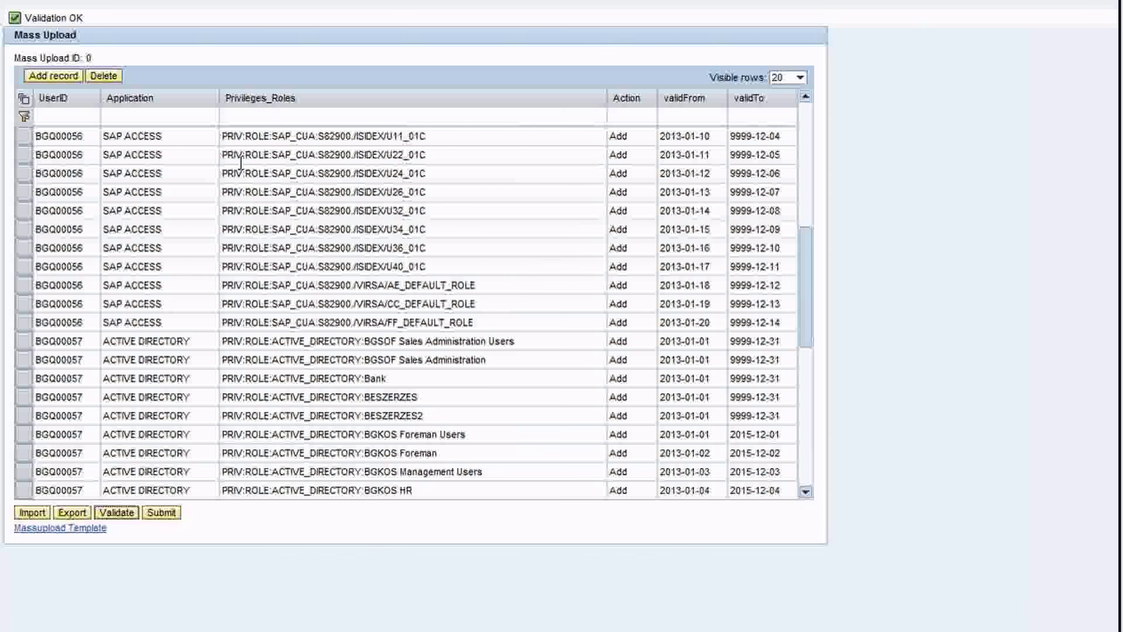
Submit the Mass Upload with the reason "Mass assignment IdM".
click(156, 516)
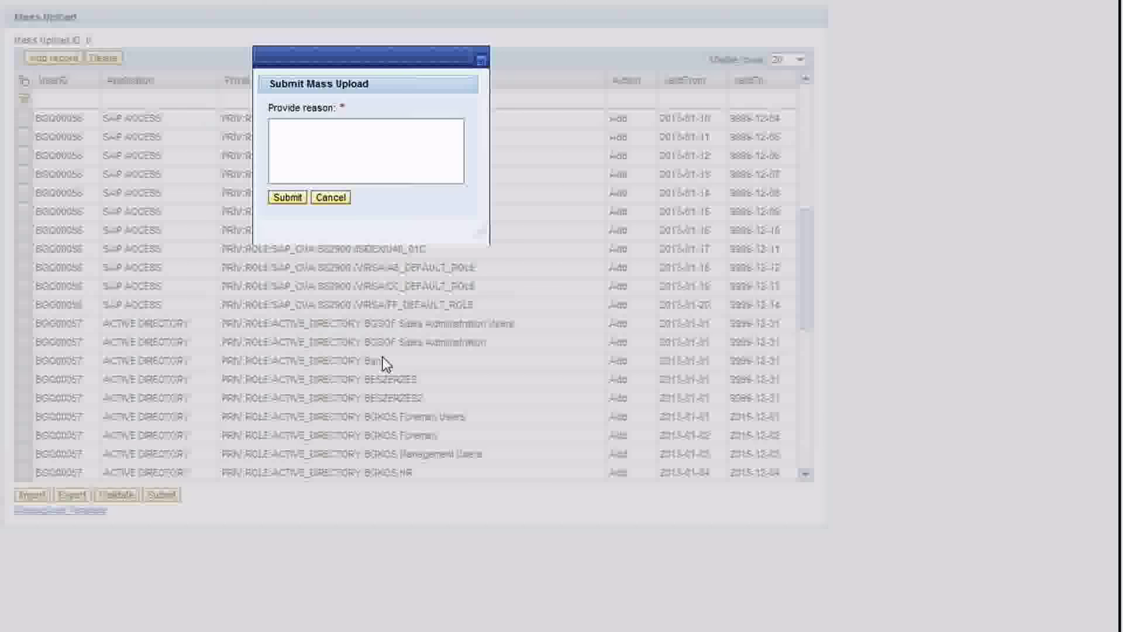
click(384, 155)
text(Mass )
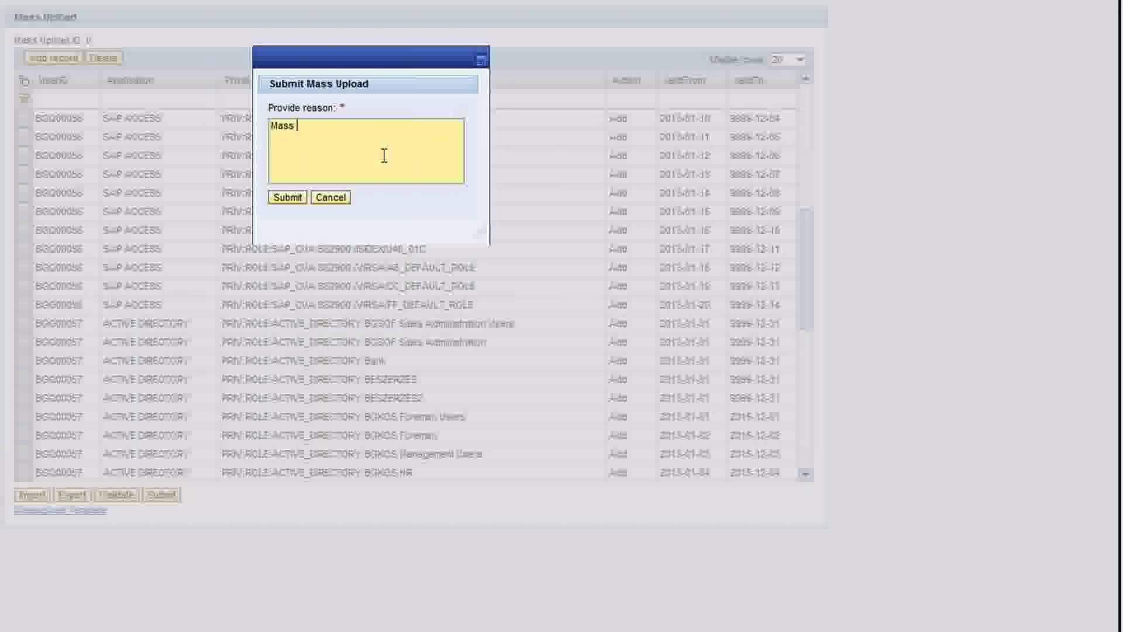
text(assignment IdM)
click(289, 199)
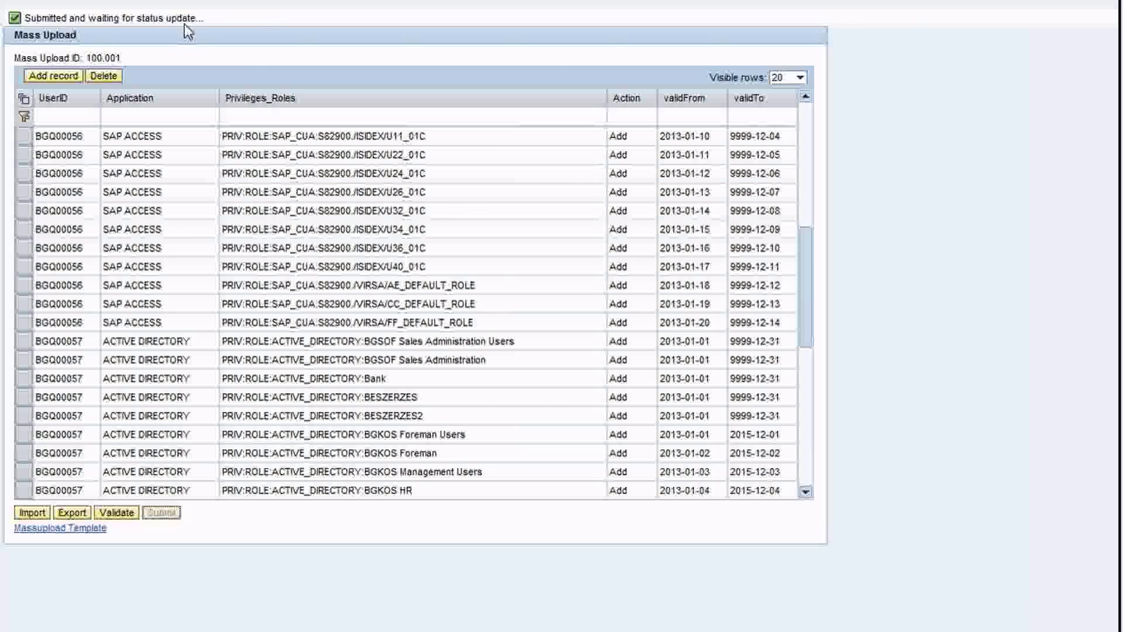
Follow the processing status message of the submitted Mass Upload.
drag(203, 18, 51, 29)
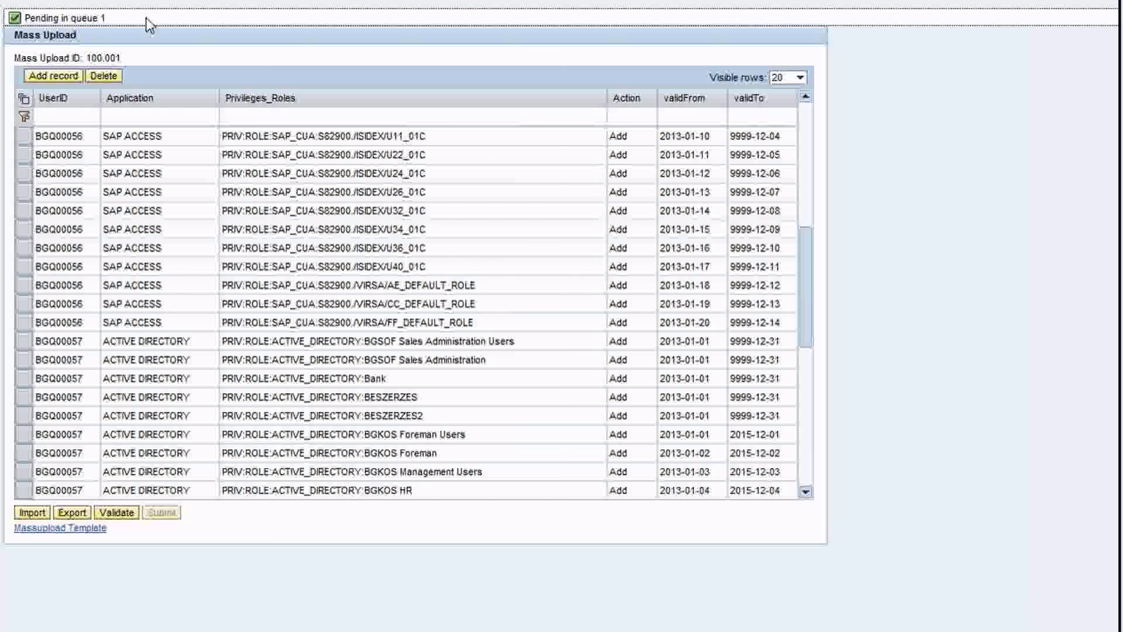
drag(149, 23, 11, 17)
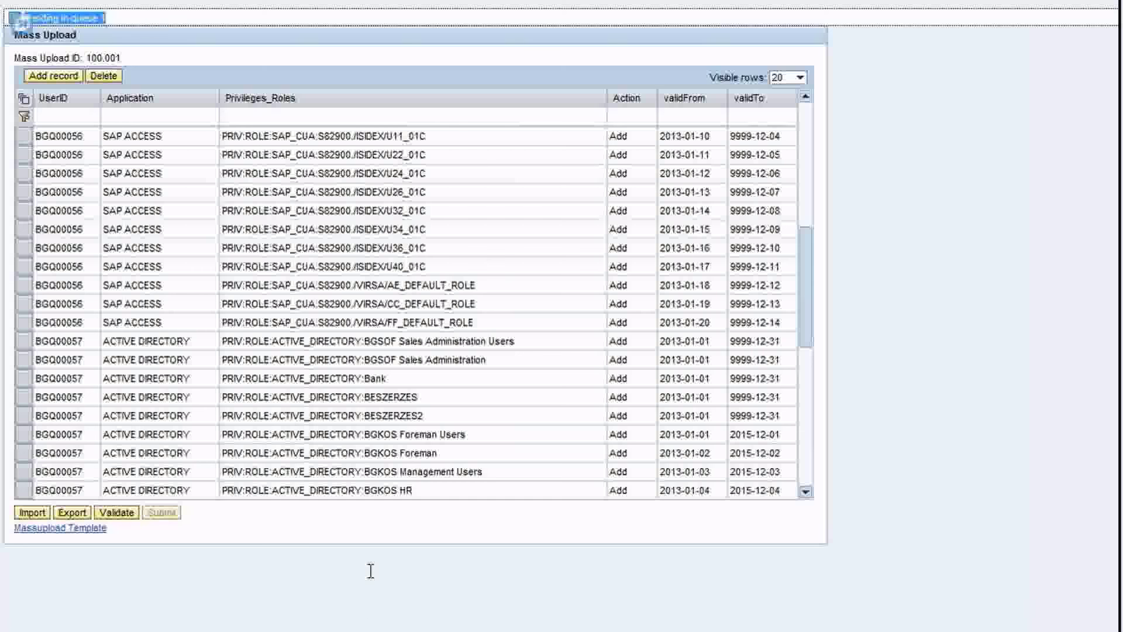
click(371, 606)
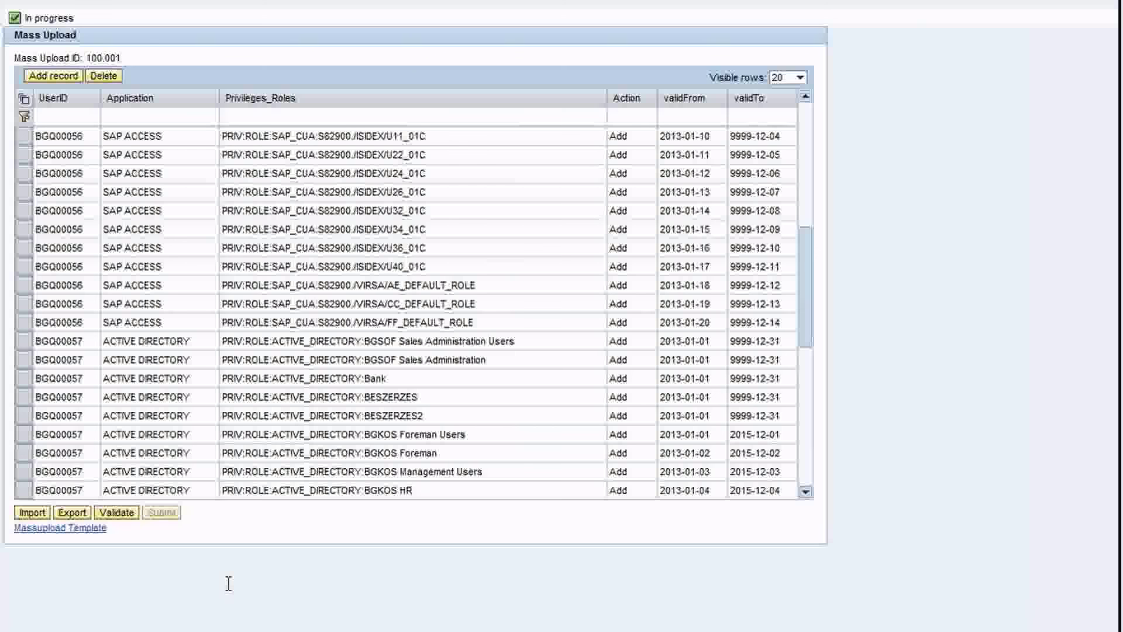
drag(68, 19, 23, 23)
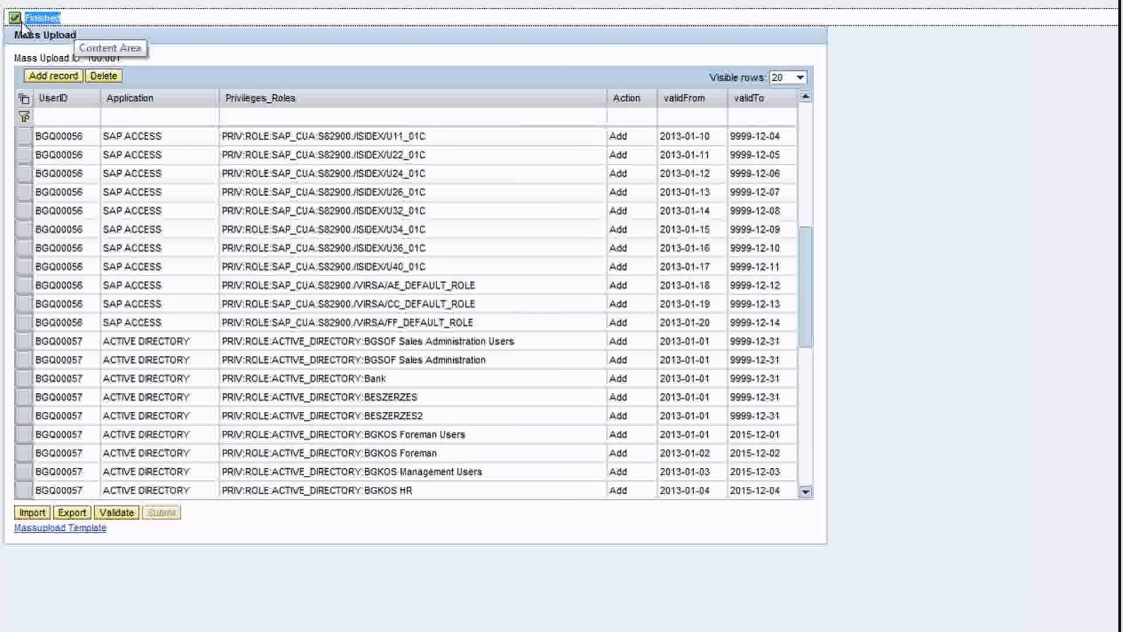
drag(21, 24, 35, 27)
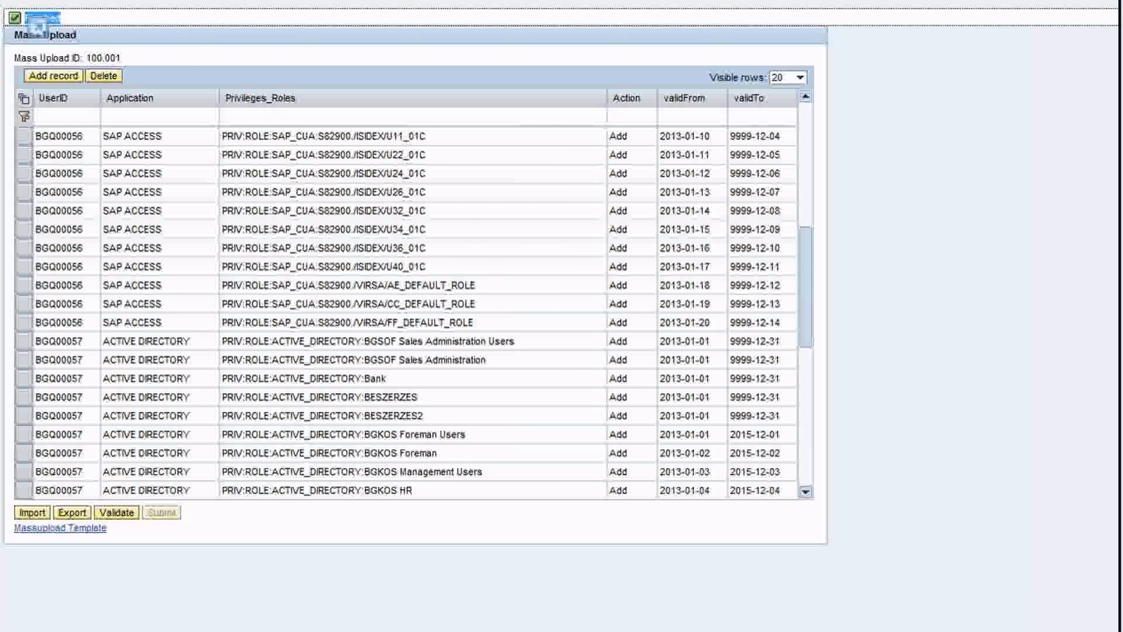
Search again for the second imported user and examine that person's assigned privileges.
drag(300, 628, 290, 611)
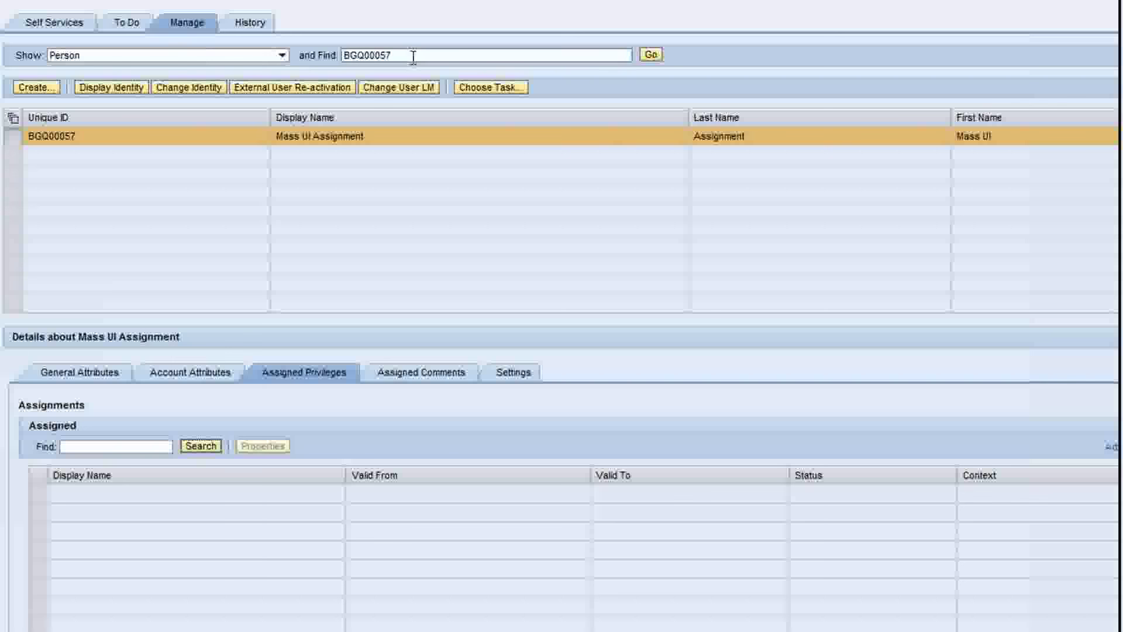
click(537, 55)
click(643, 56)
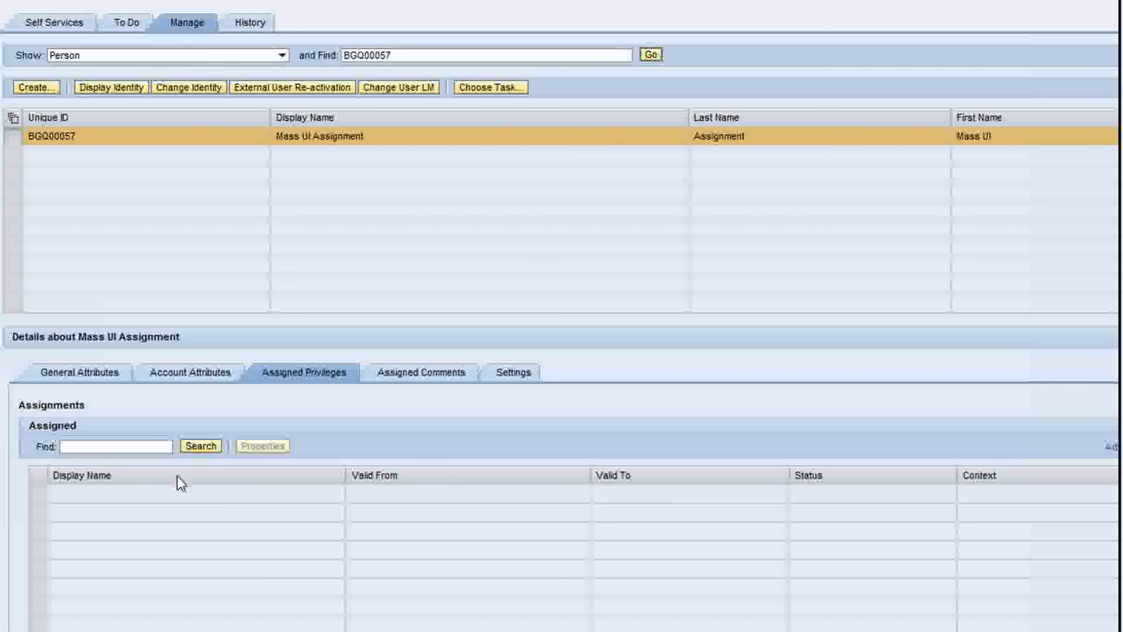
click(11, 138)
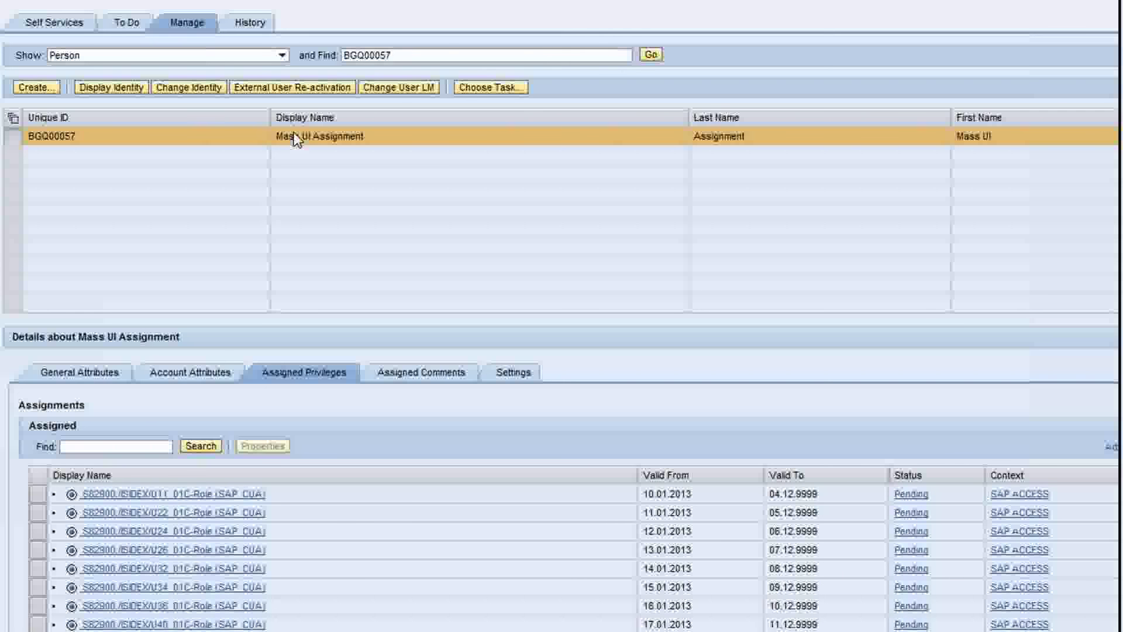
Find the first imported user by changing the last digit of the searched ID to 6 and examine the assigned privileges.
click(427, 58)
key(BackSpace)
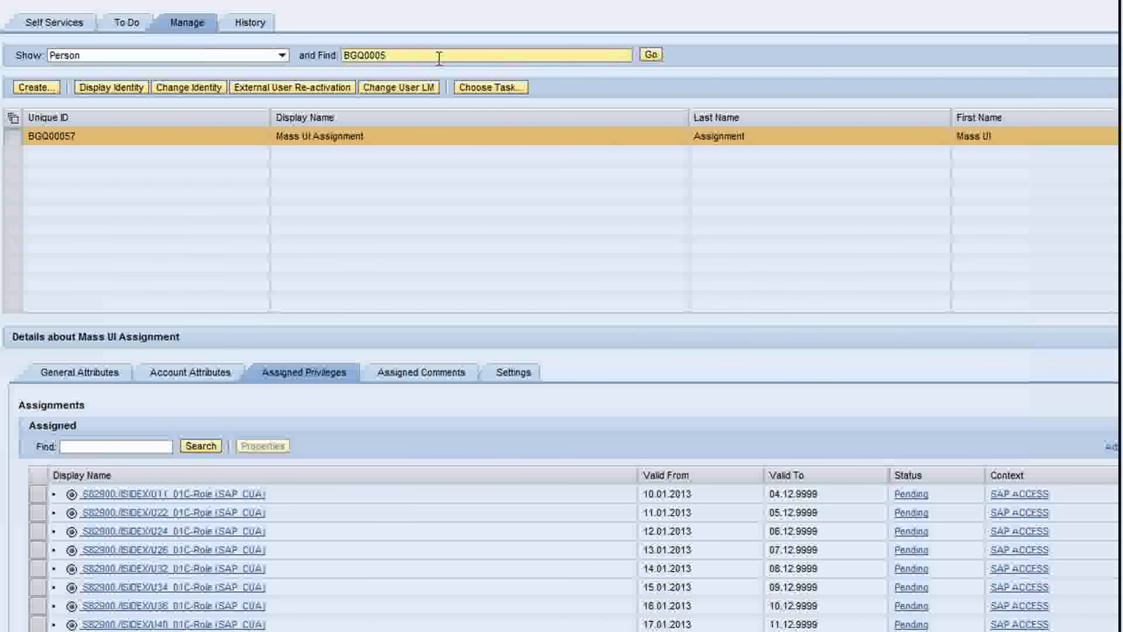
text(6)
key(Return)
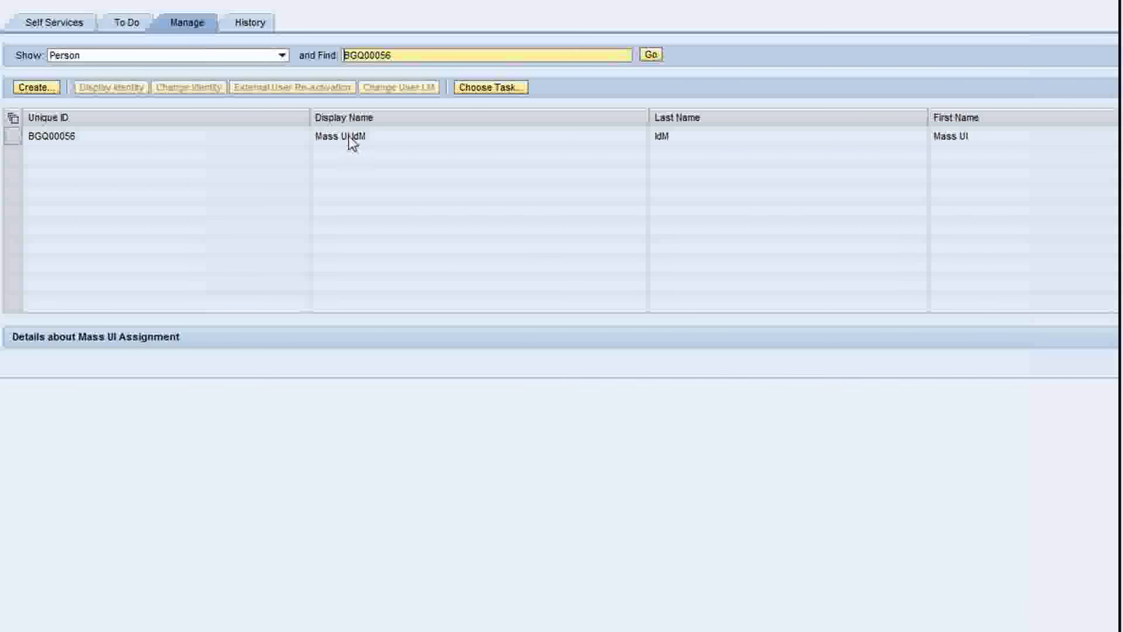
click(12, 142)
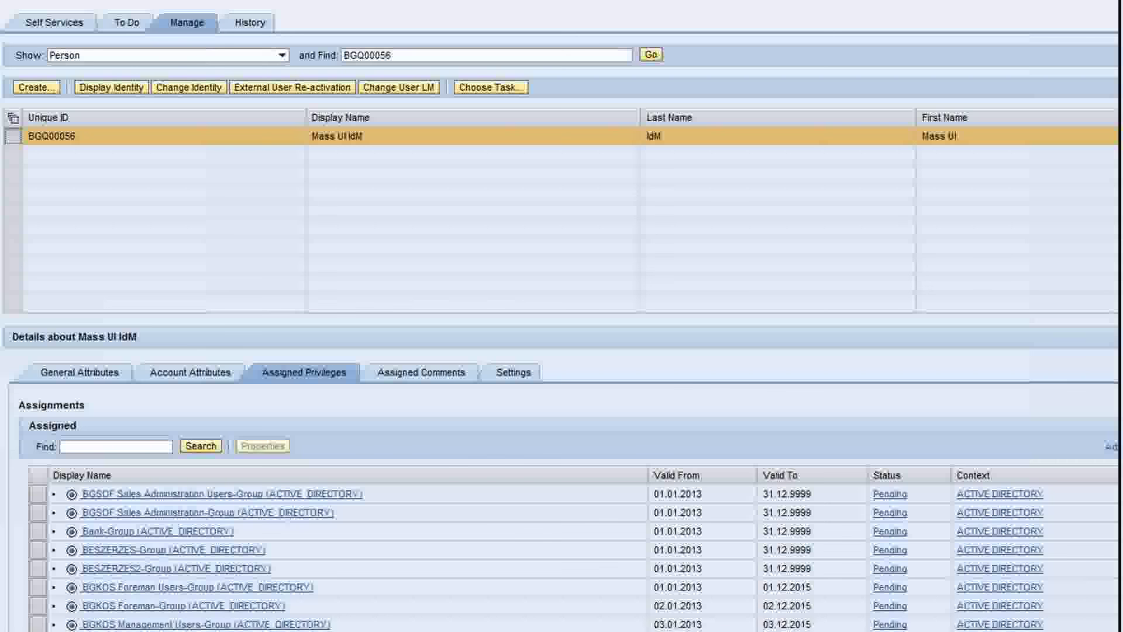
scroll(514, 556, down, 2)
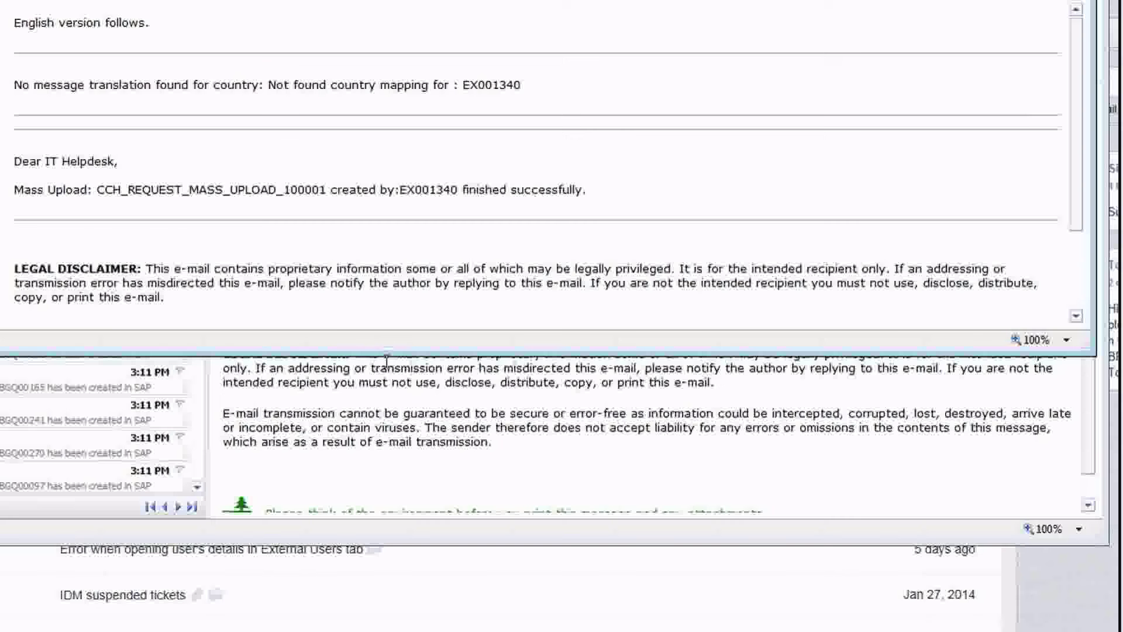
Shrink the Mass Upload notification e-mail's window and examine the message to IT Helpdesk about request CCH_REQUEST_MASS_UPLOAD_100001.
drag(386, 355, 374, 266)
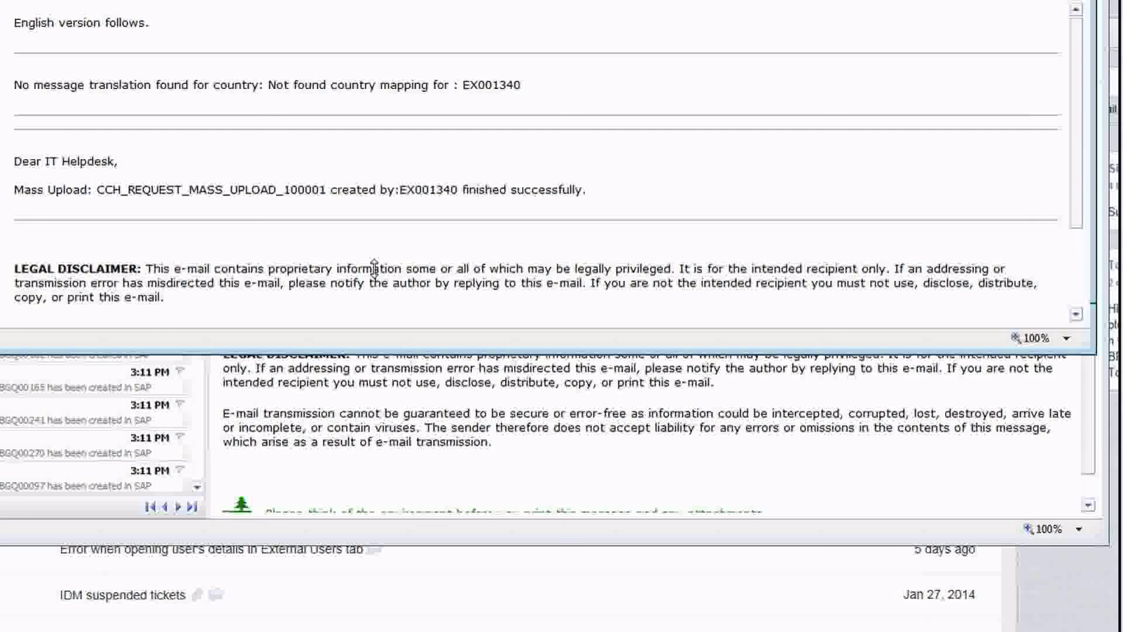
drag(374, 266, 371, 248)
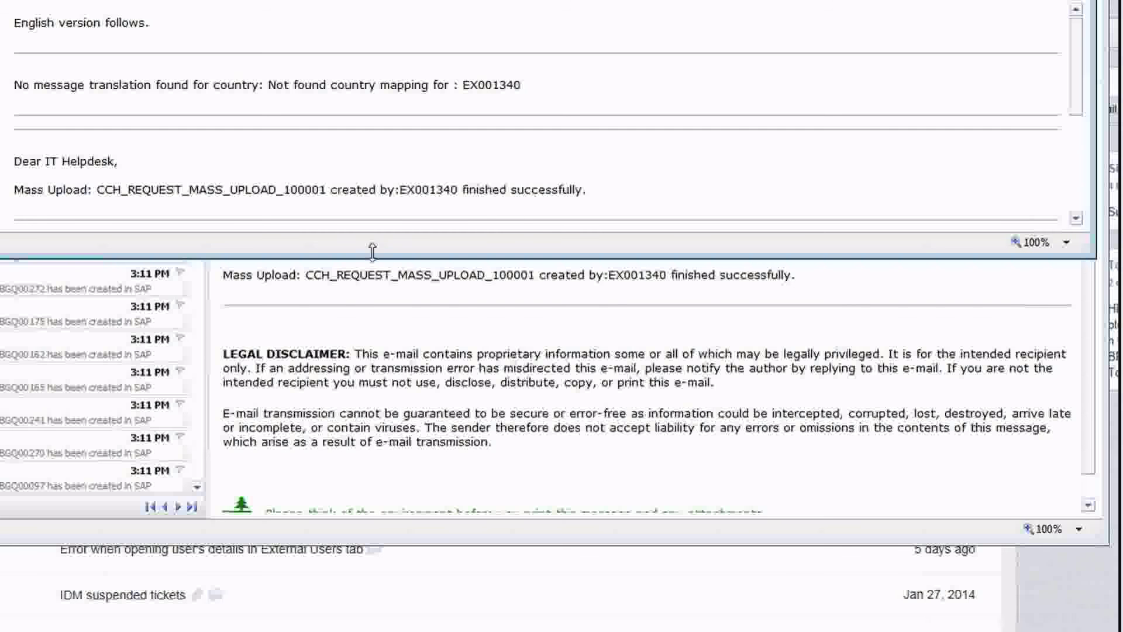
drag(599, 196, 88, 133)
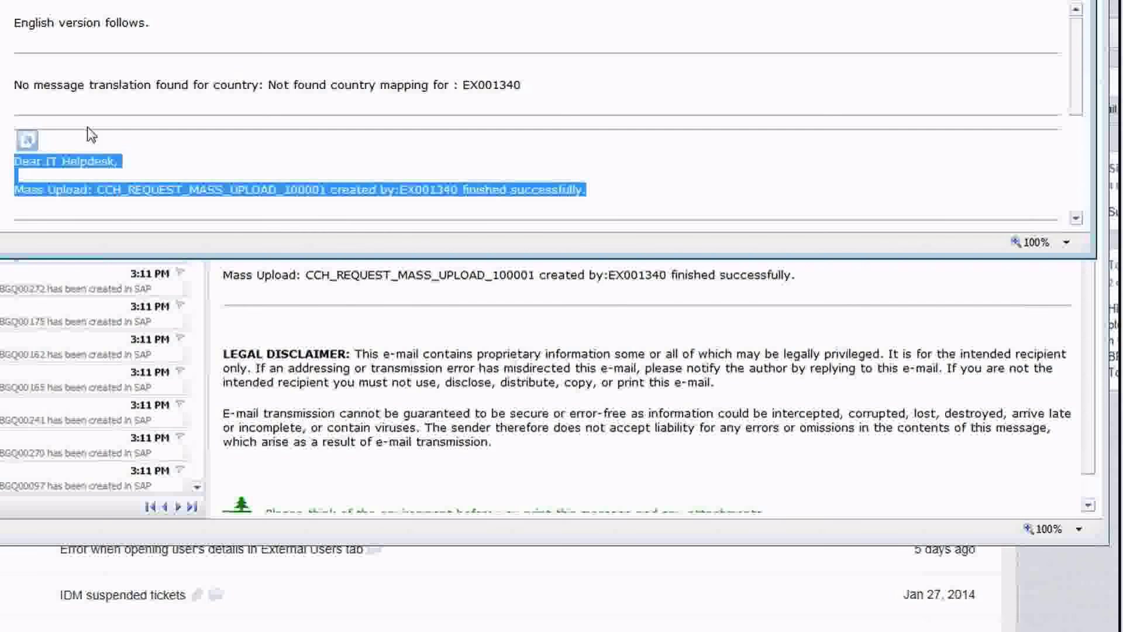
drag(540, 91, 24, 65)
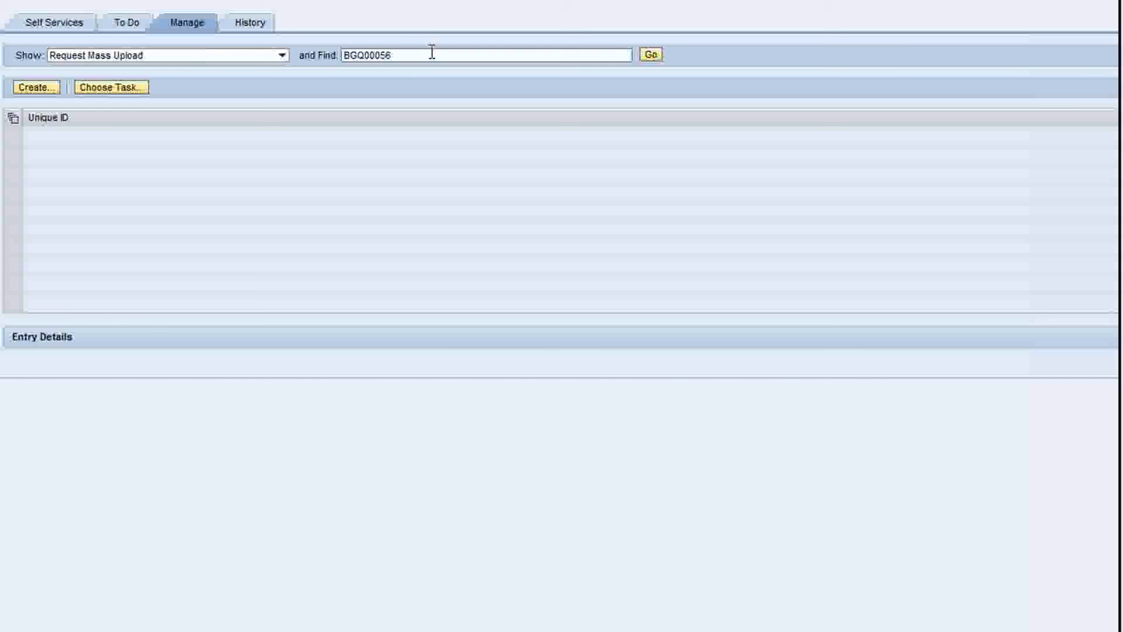
Search the Request Mass Upload entries by the requester's ID and examine the details and child requests of CCH_REQUEST_MASS_UPLOAD_100001.
drag(431, 53, 308, 44)
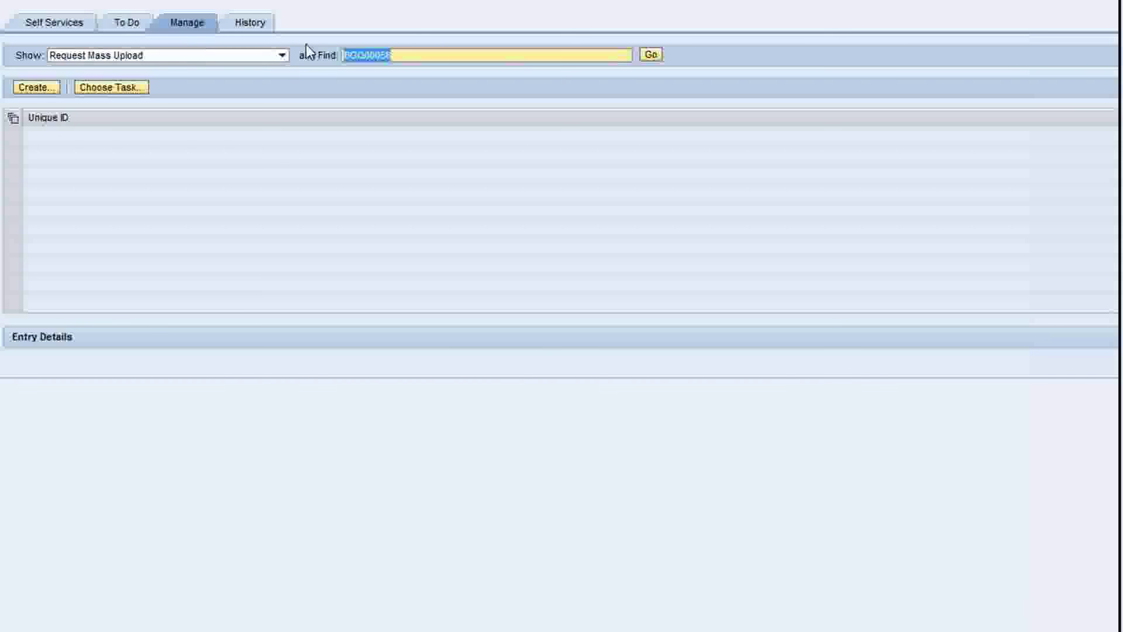
key(BackSpace)
text(100001)
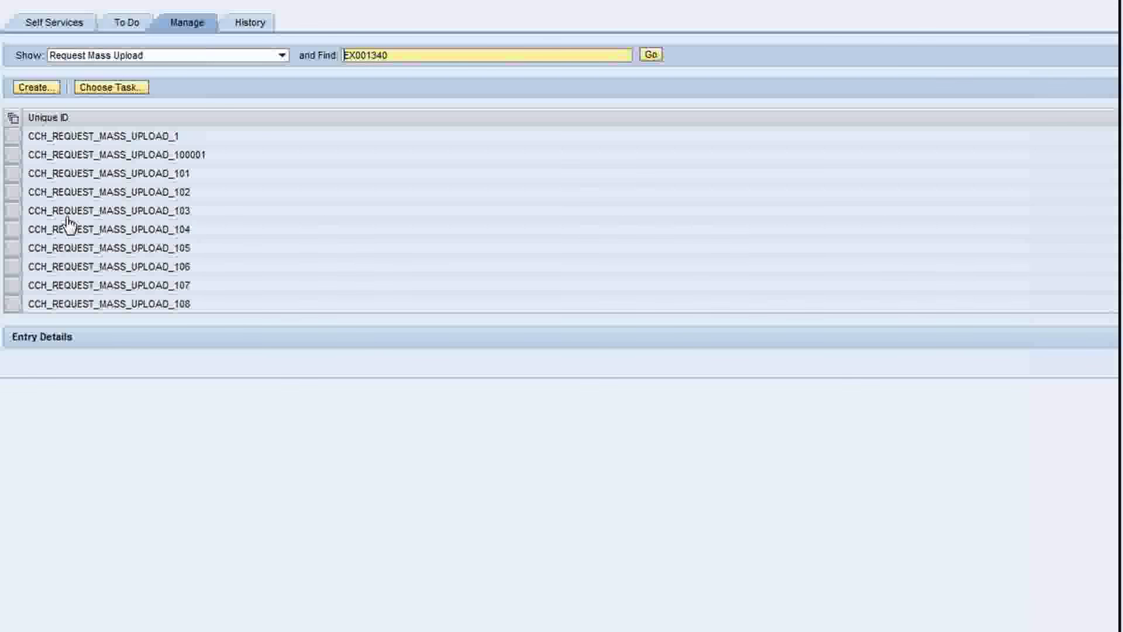
click(13, 154)
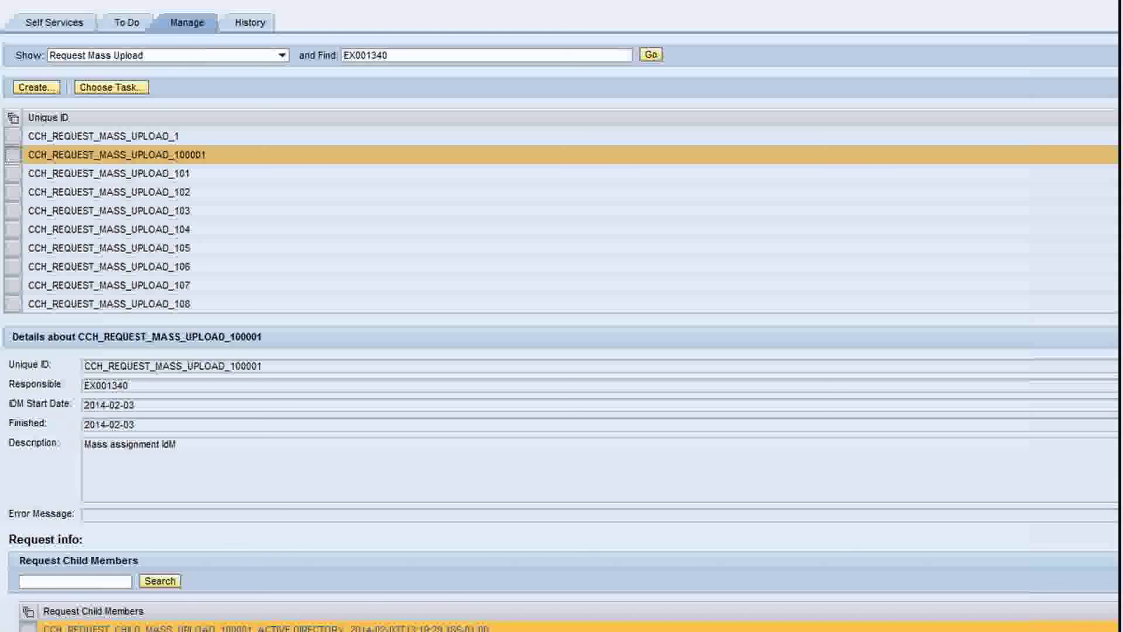
scroll(580, 452, down, 4)
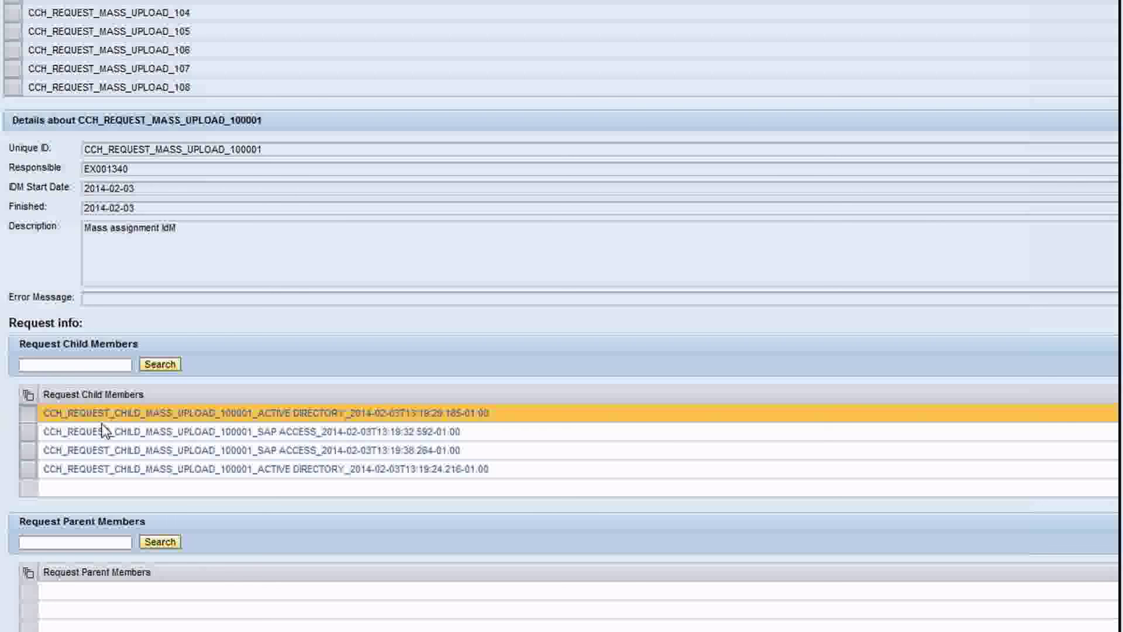
Open the first SAP ACCESS child request of the mass upload, examine its details, and open the requestee's record to select the unique ID.
click(219, 431)
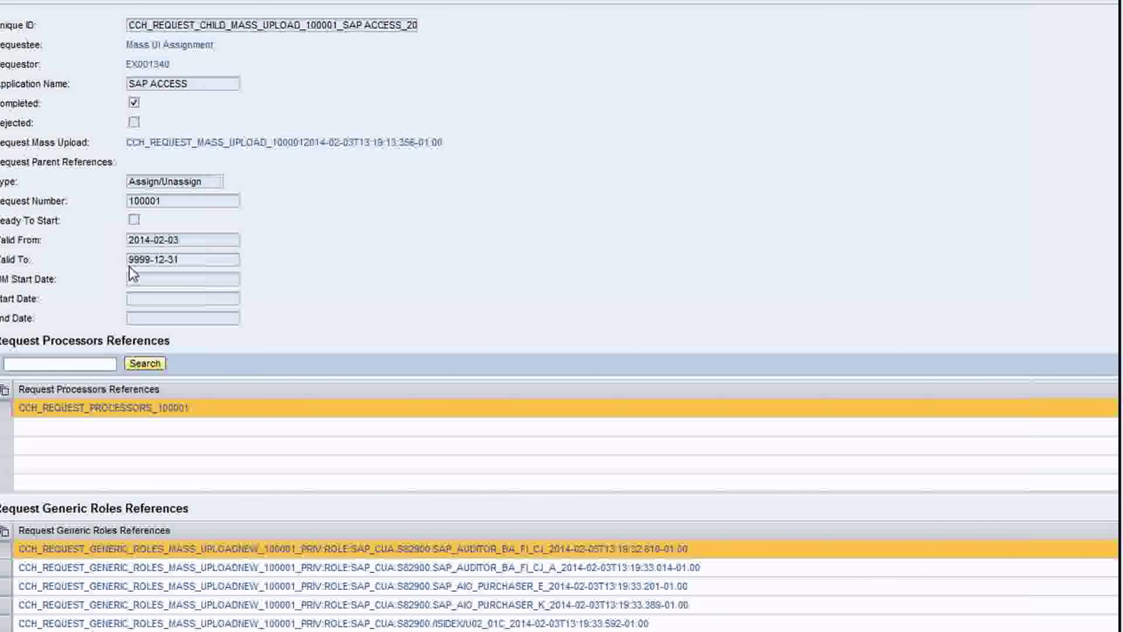
click(167, 47)
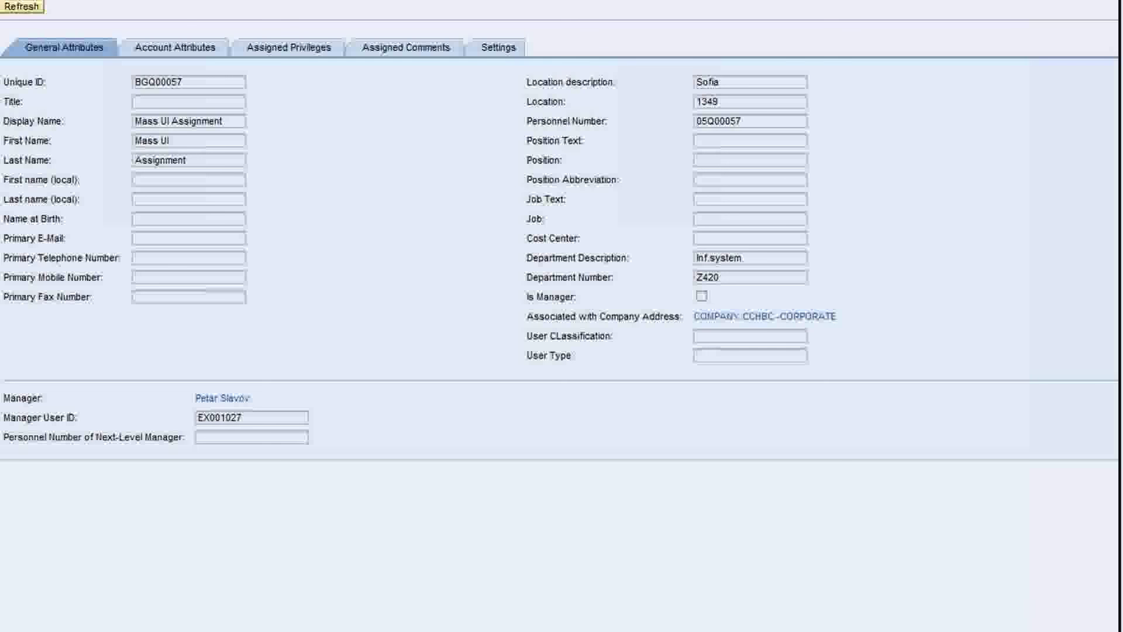
drag(188, 78, 133, 79)
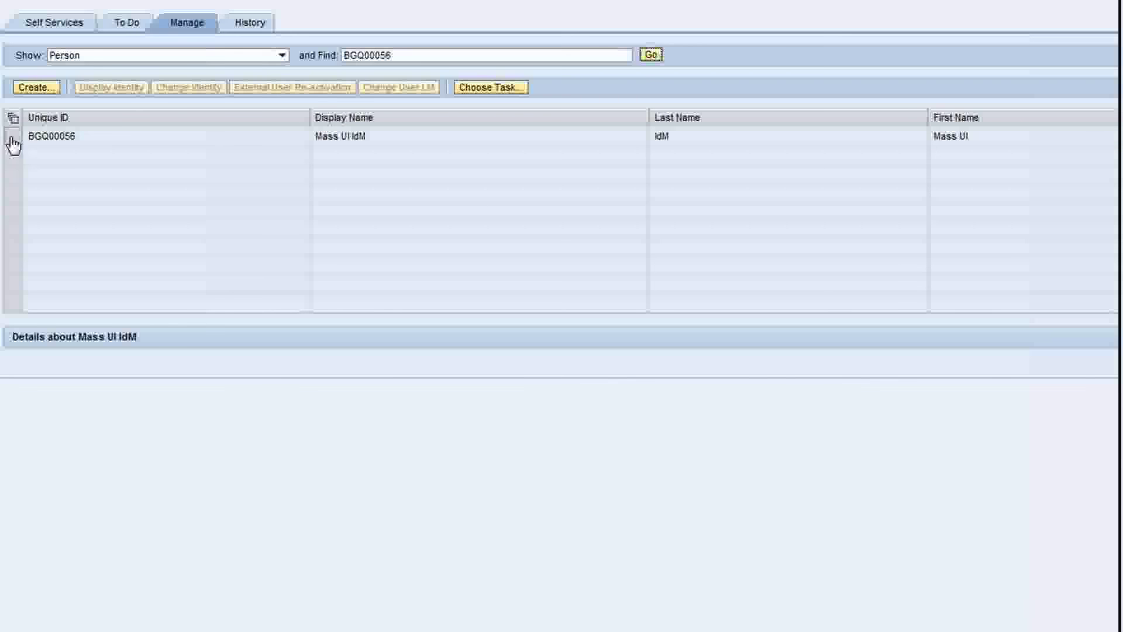
Select the first imported user, find the second one by the ID ending in 7, and examine the assigned privileges.
click(21, 143)
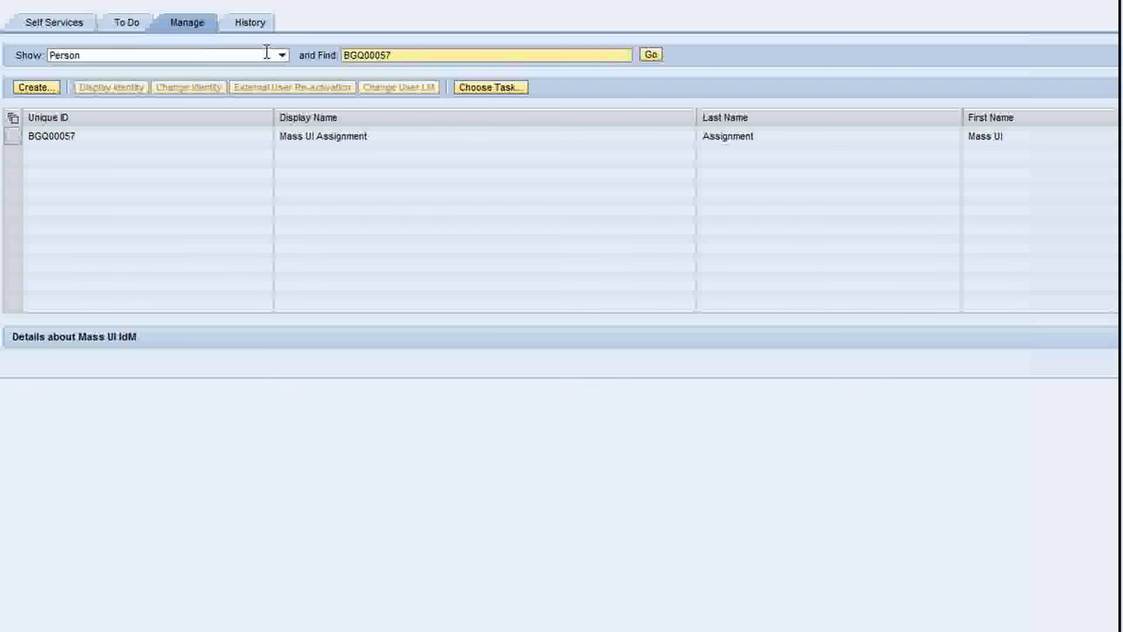
click(10, 141)
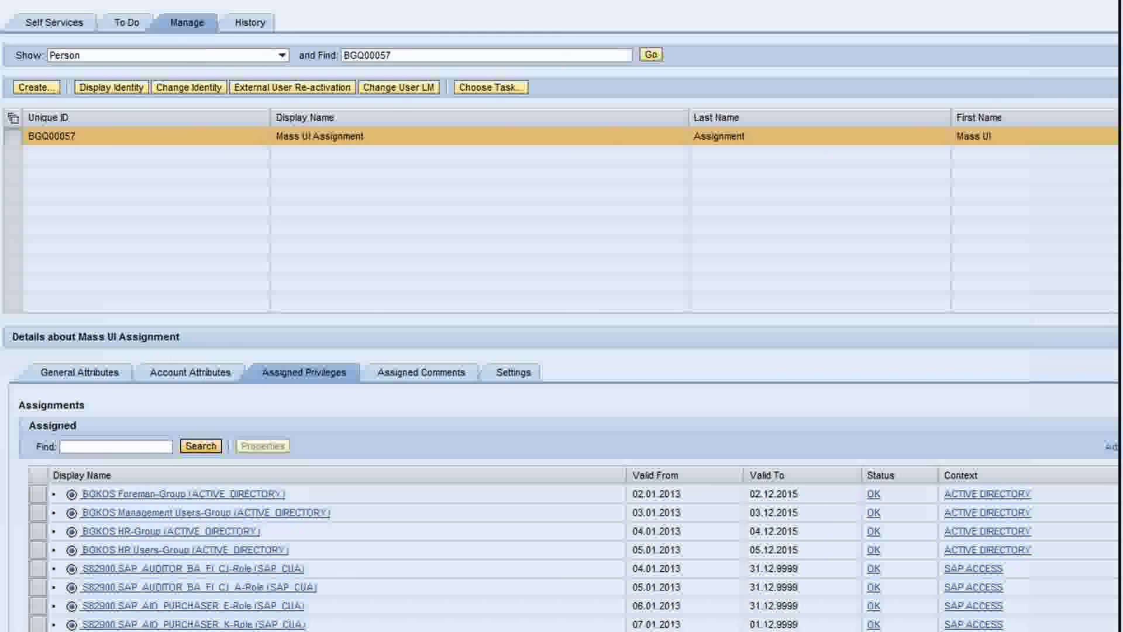
Change the searched person ID's last digit to 6 and select the first imported user's entry.
click(434, 56)
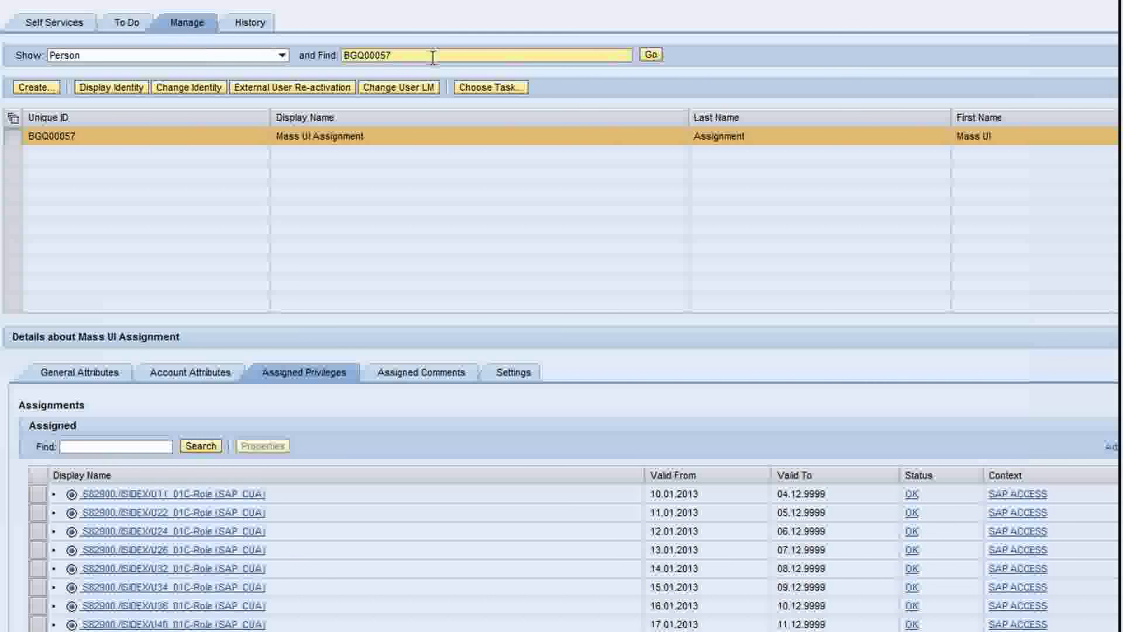
key(BackSpace)
text(6)
key(Return)
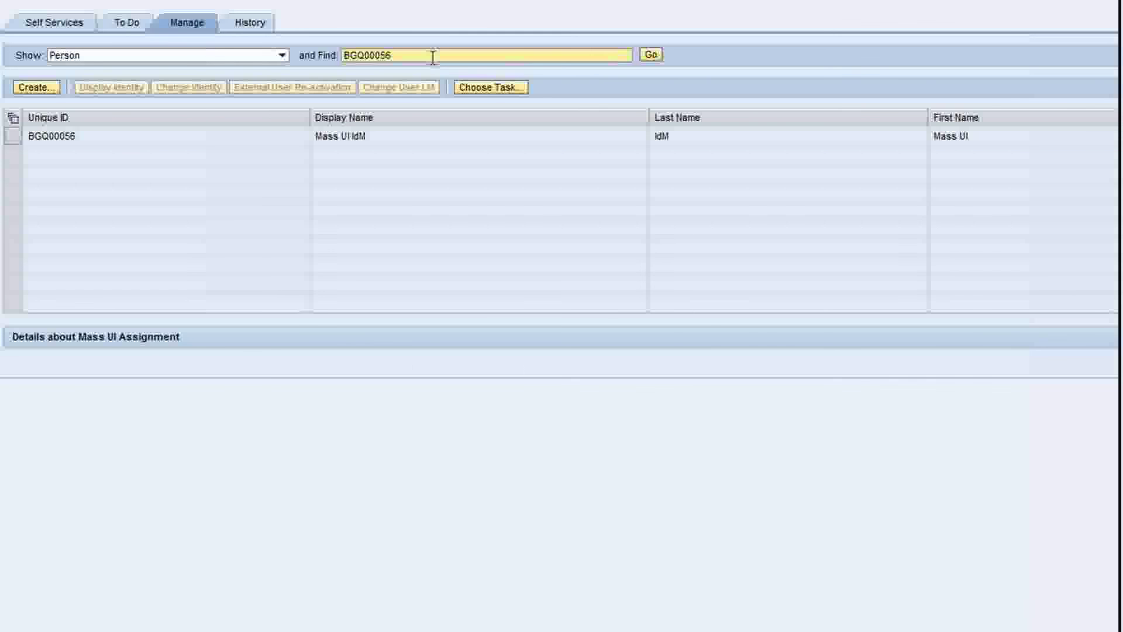
click(14, 151)
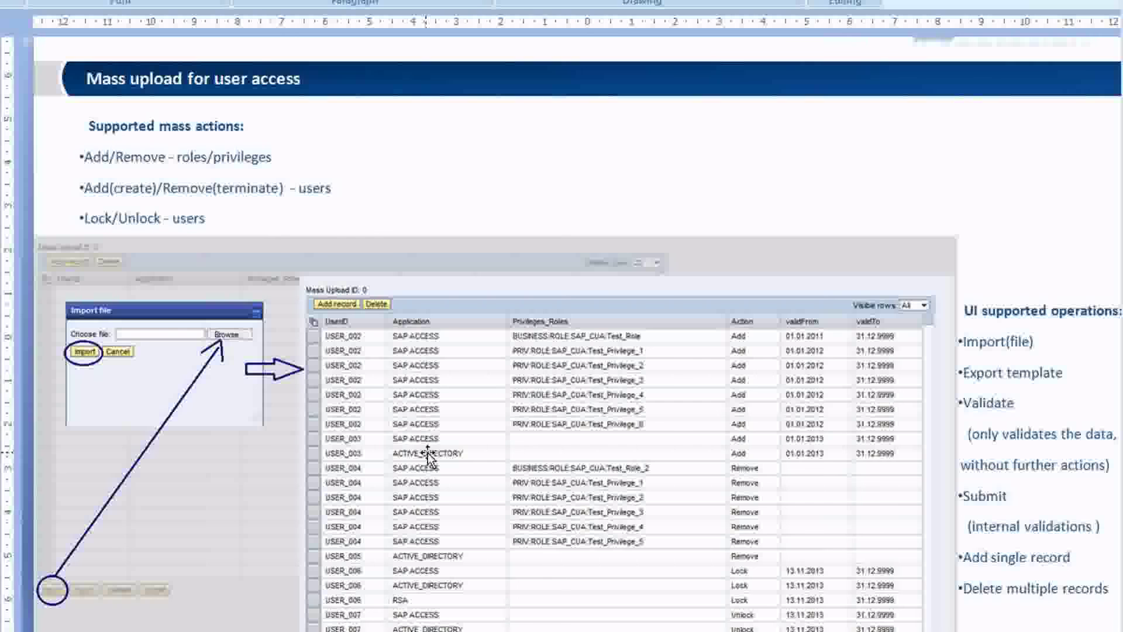
Leave full-screen playback of the Mass_assignment_IdM_Addon video and close the BS.Player.
click(710, 529)
double_click(735, 502)
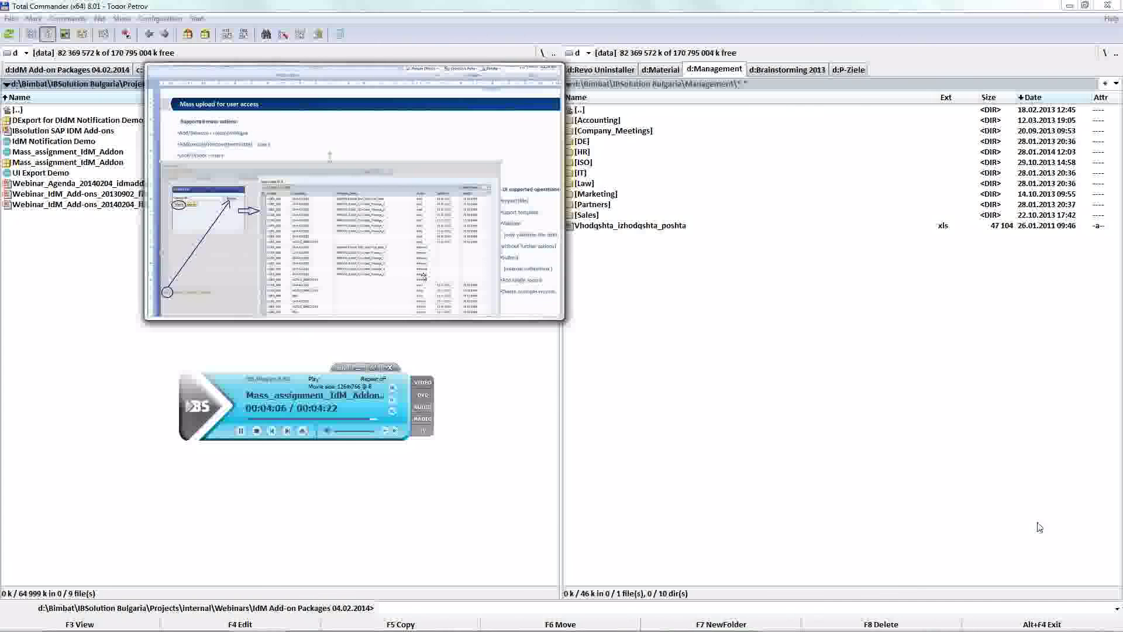
click(389, 367)
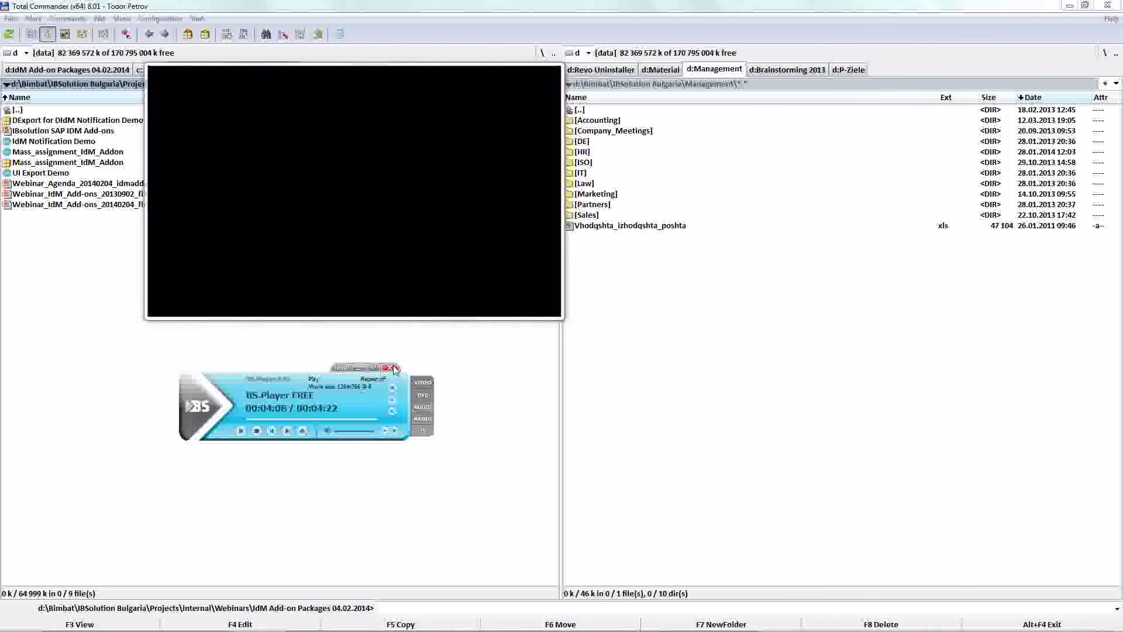
Switch to the presentation's slide show and advance from the Massen-Upload Add-on overview to the following slide.
click(626, 626)
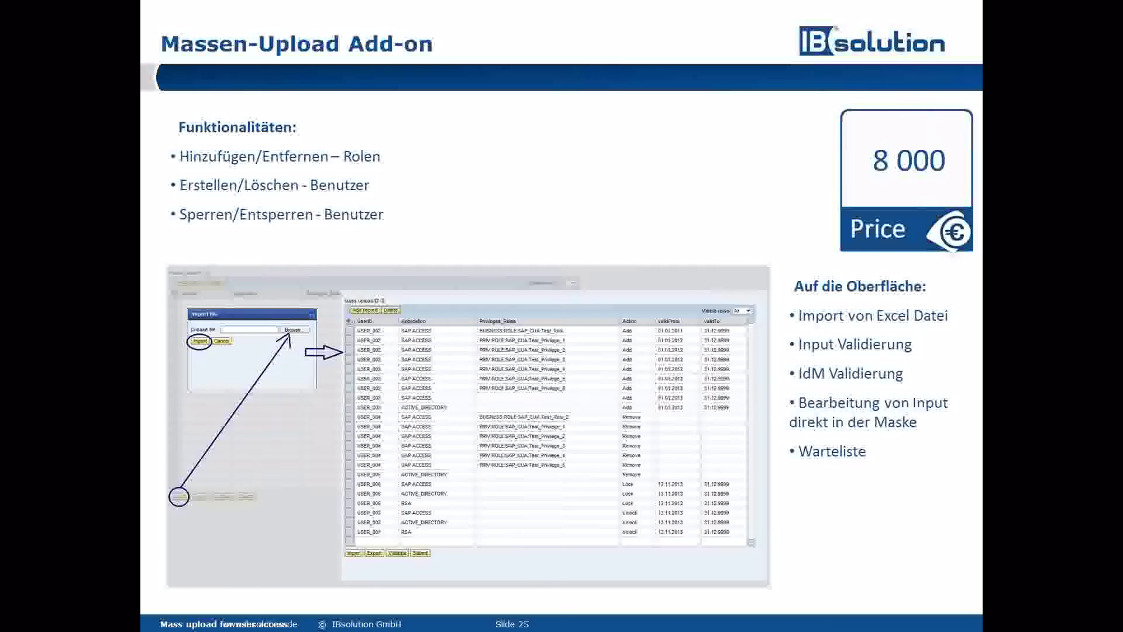
key(Right)
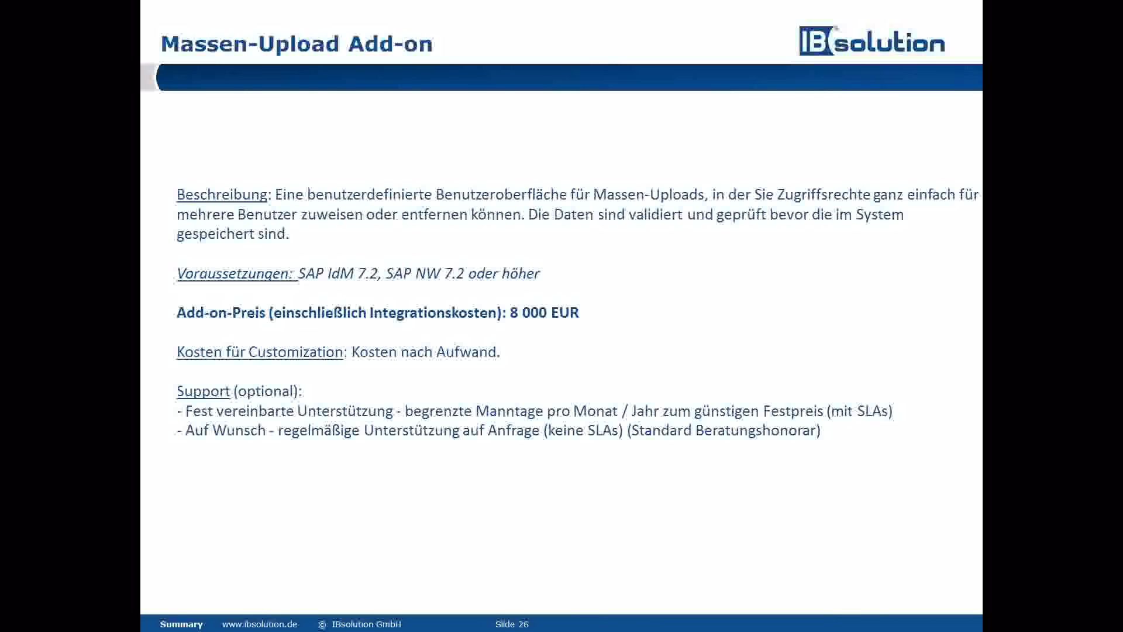